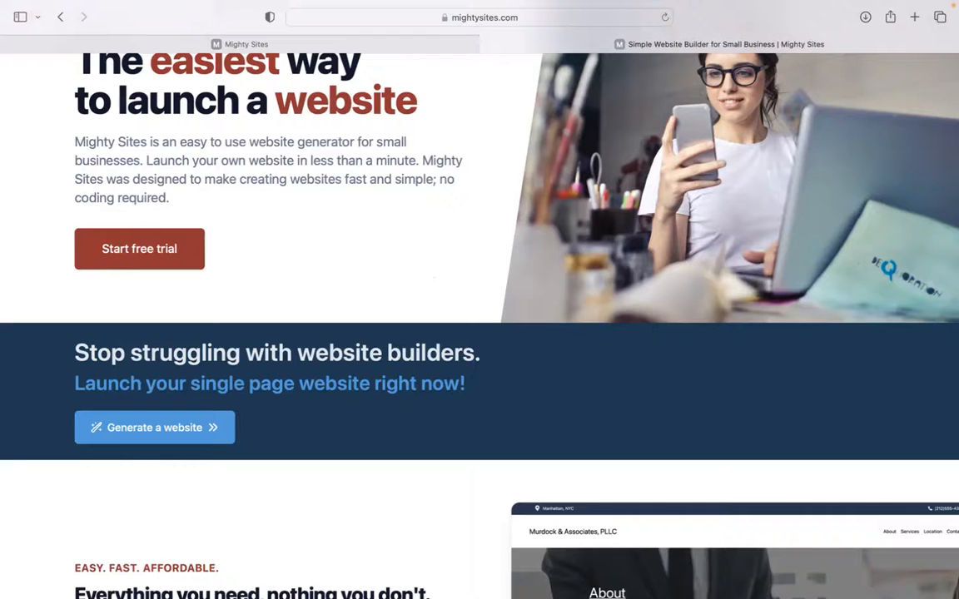
Browse the mightysites.com homepage features and blog, then switch to the Mighty Sites template page.
{"action": "scroll", "coordinate": [480, 325], "scroll_direction": "down", "scroll_amount": 5}
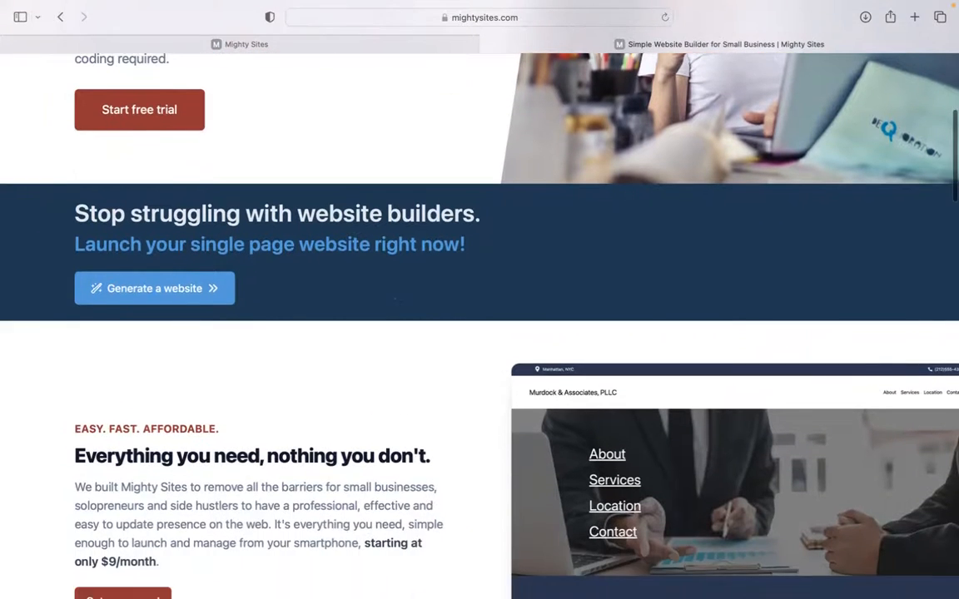
{"action": "scroll", "coordinate": [479, 325], "scroll_direction": "down", "scroll_amount": 1}
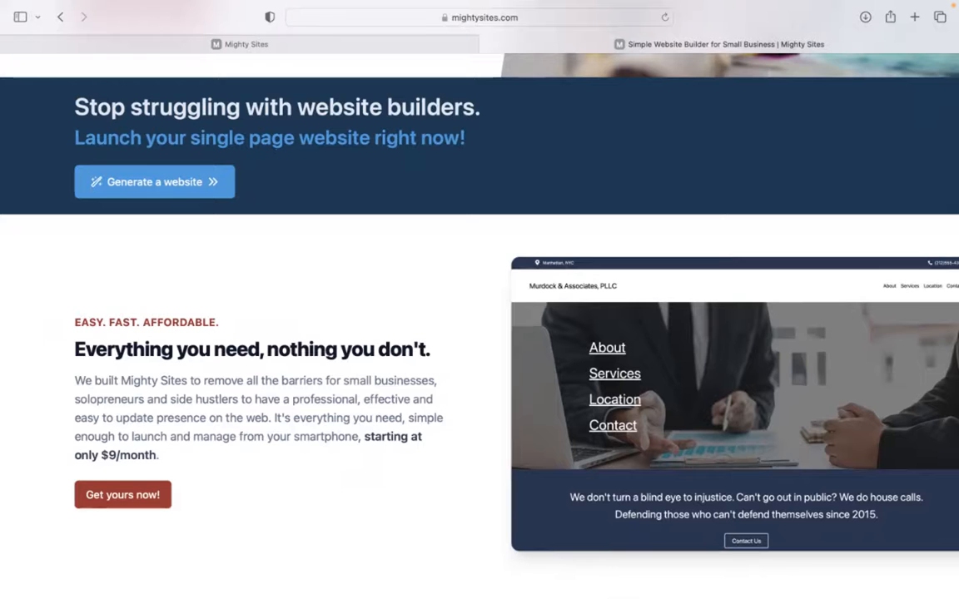
{"action": "scroll", "coordinate": [480, 324], "scroll_direction": "down", "scroll_amount": 7}
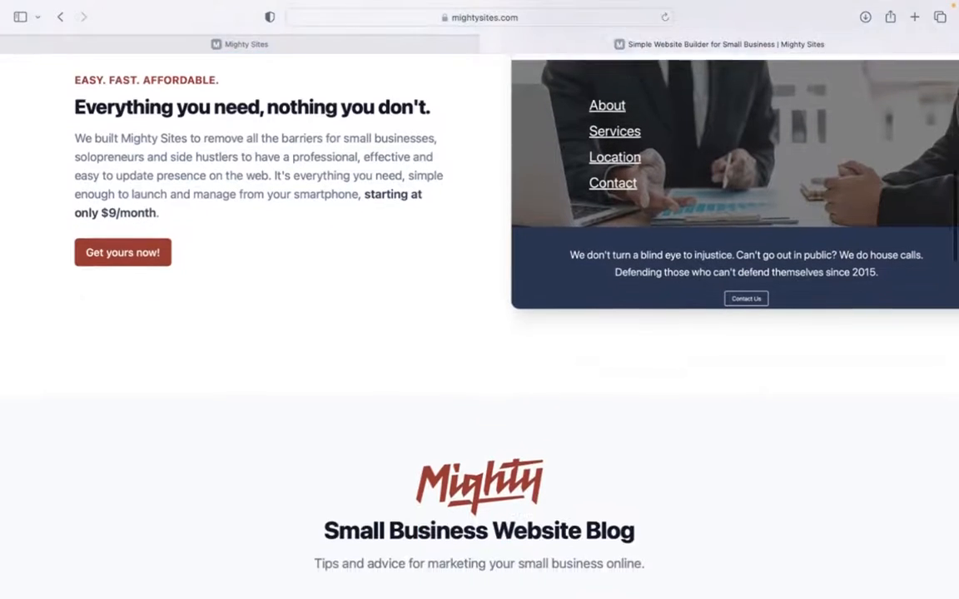
{"action": "scroll", "coordinate": [479, 325], "scroll_direction": "down", "scroll_amount": 8}
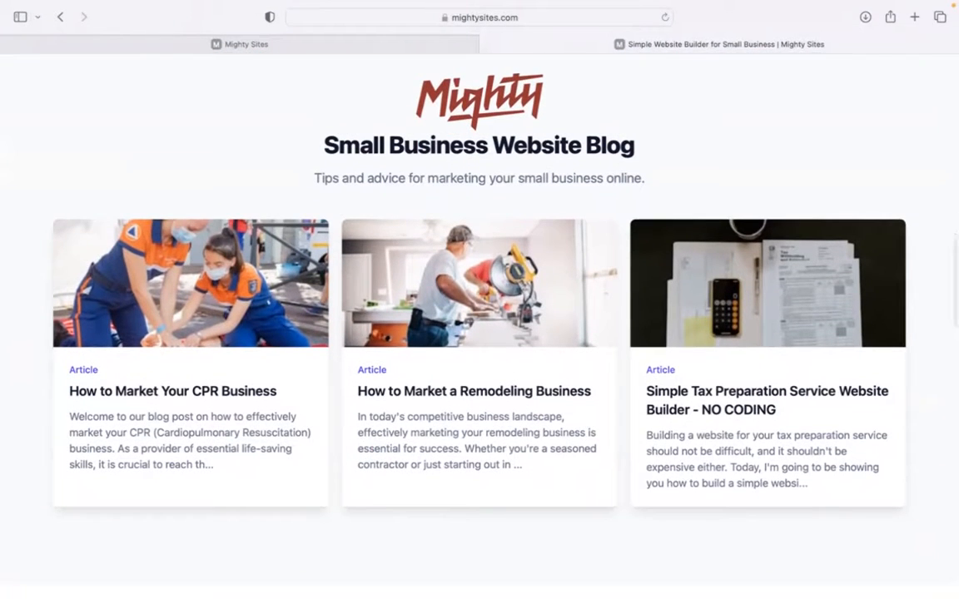
{"action": "scroll", "coordinate": [480, 324], "scroll_direction": "down", "scroll_amount": 1}
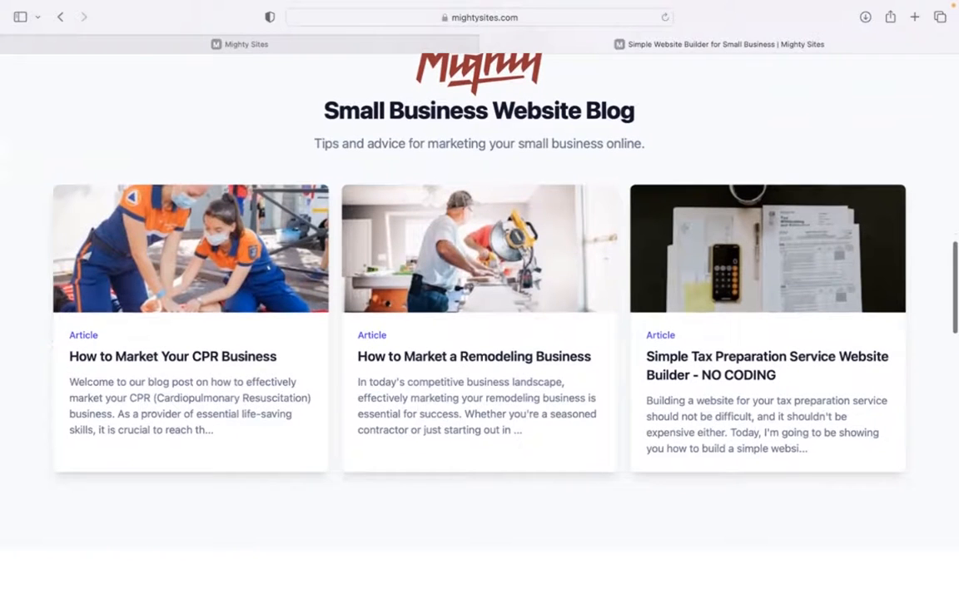
{"action": "scroll", "coordinate": [479, 325], "scroll_direction": "down", "scroll_amount": 1}
{"action": "scroll", "coordinate": [480, 324], "scroll_direction": "down", "scroll_amount": 2}
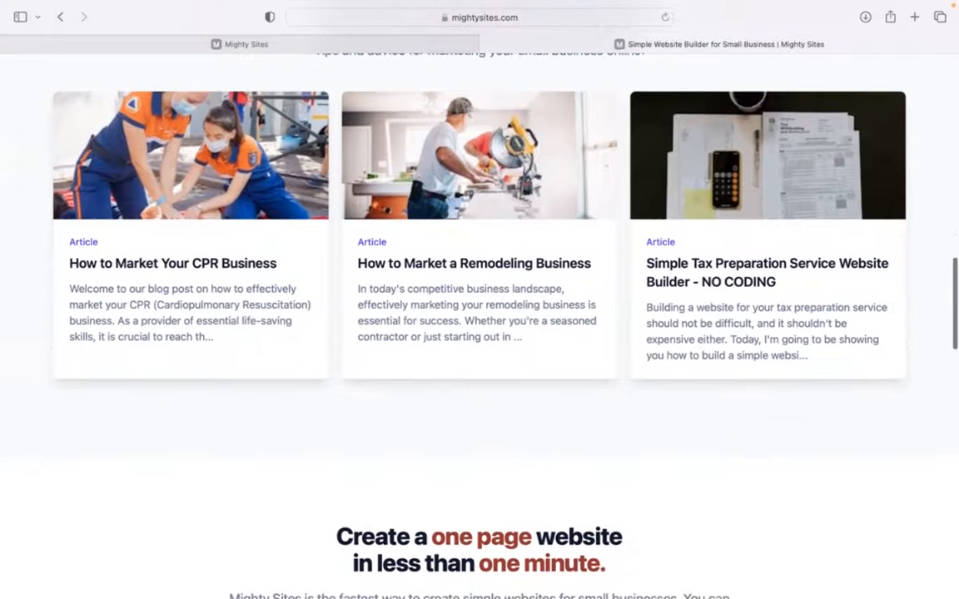
{"action": "scroll", "coordinate": [479, 324], "scroll_direction": "down", "scroll_amount": 7}
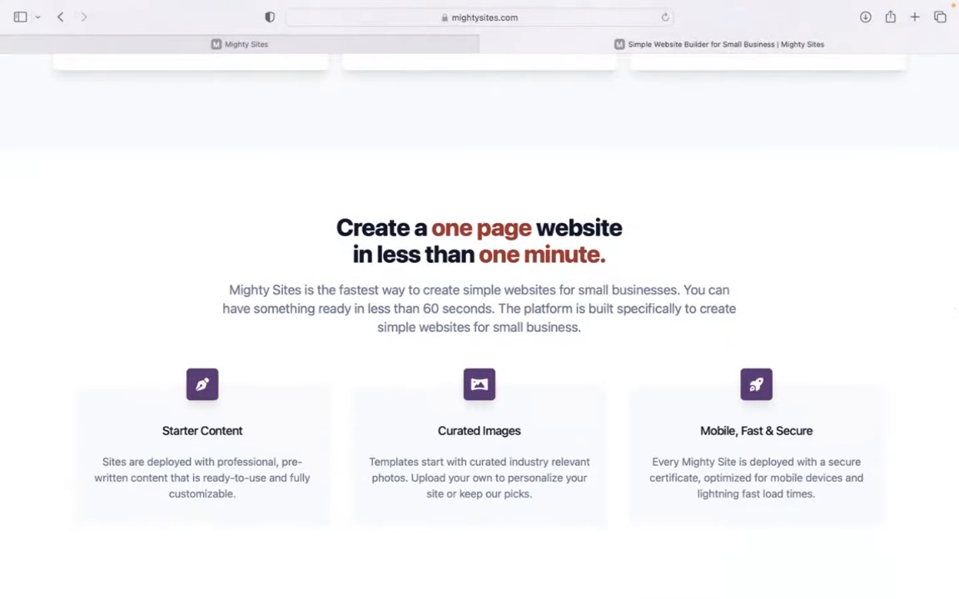
{"action": "scroll", "coordinate": [466, 179], "scroll_direction": "down", "scroll_amount": 2}
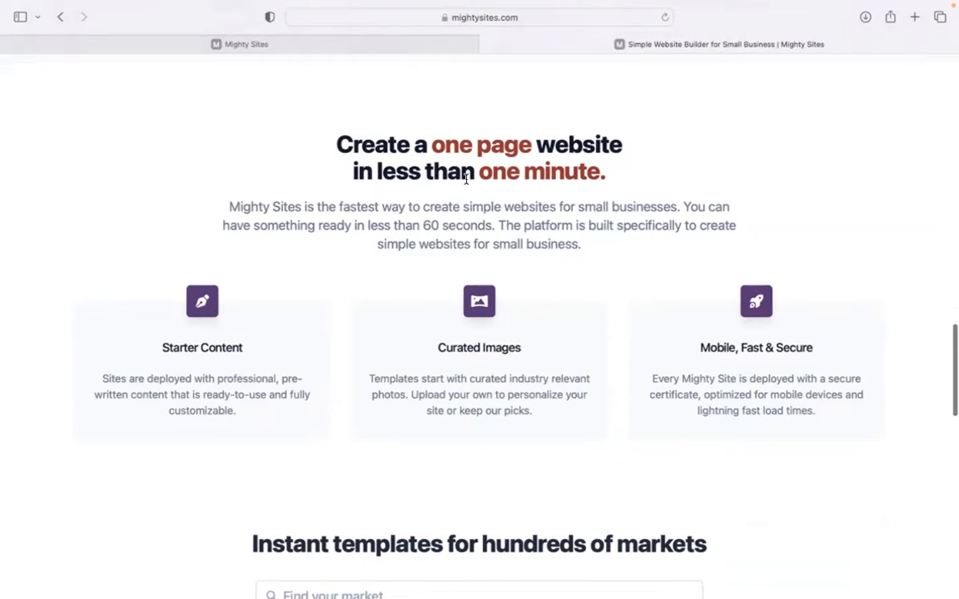
{"action": "left_click", "coordinate": [446, 52]}
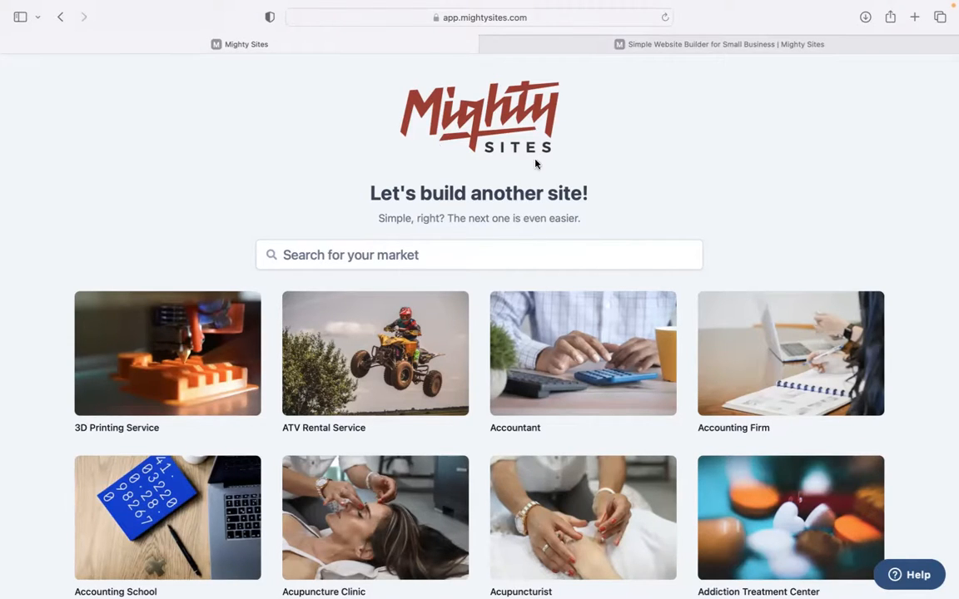
Search the market templates for 'balloon' and pick the Balloon Artist template.
{"action": "scroll", "coordinate": [479, 333], "scroll_direction": "down", "scroll_amount": 10}
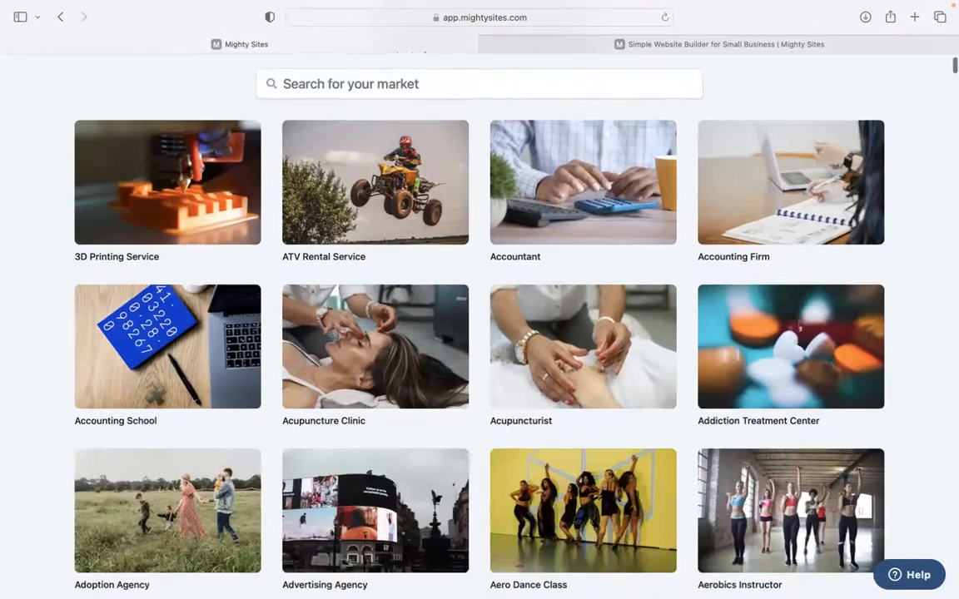
{"action": "scroll", "coordinate": [480, 333], "scroll_direction": "down", "scroll_amount": 15}
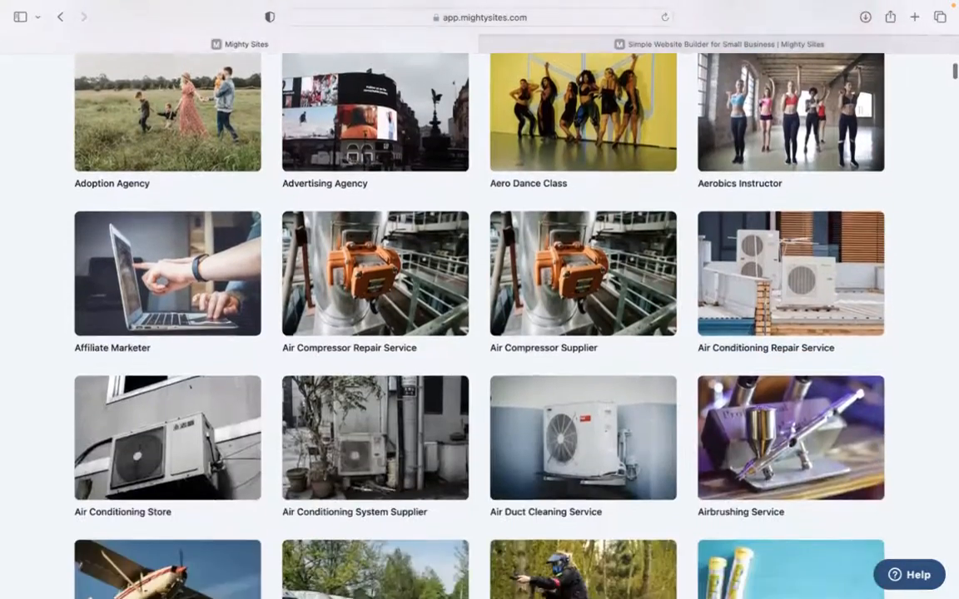
{"action": "scroll", "coordinate": [479, 333], "scroll_direction": "down", "scroll_amount": 12}
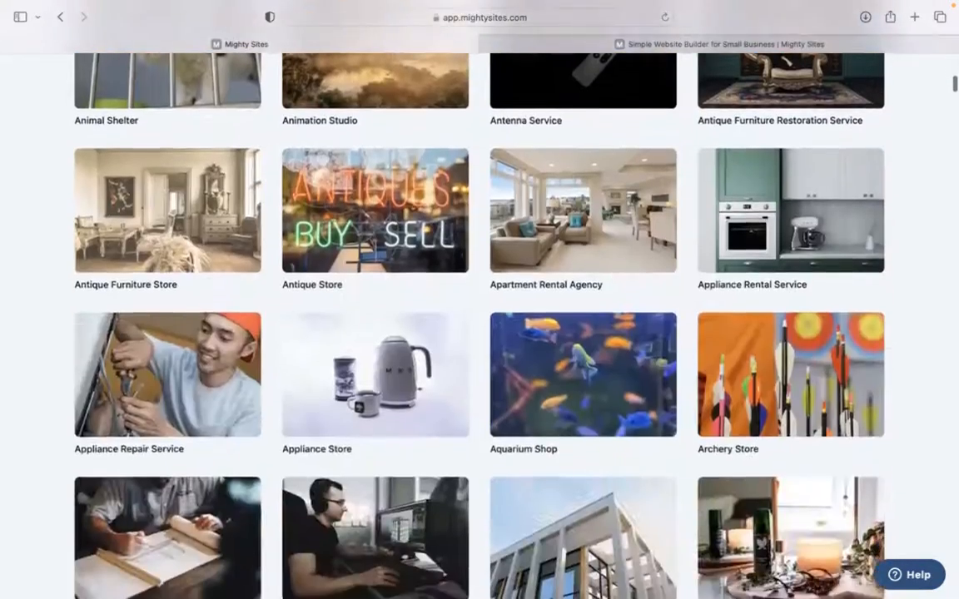
{"action": "scroll", "coordinate": [480, 333], "scroll_direction": "up", "scroll_amount": 10}
{"action": "scroll", "coordinate": [480, 333], "scroll_direction": "up", "scroll_amount": 20}
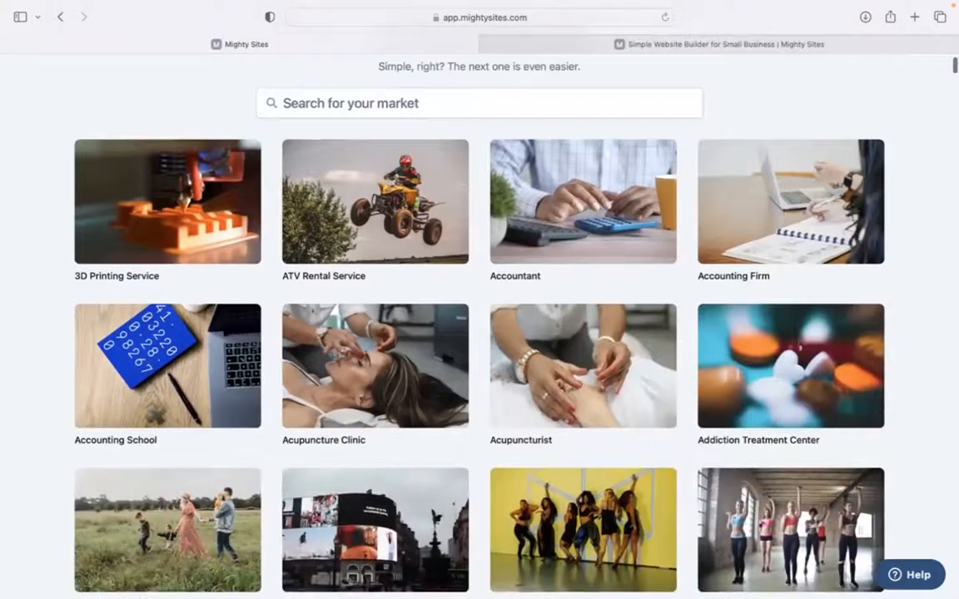
{"action": "scroll", "coordinate": [307, 162], "scroll_direction": "up", "scroll_amount": 3}
{"action": "left_click", "coordinate": [384, 254]}
{"action": "type", "text": "balloon"}
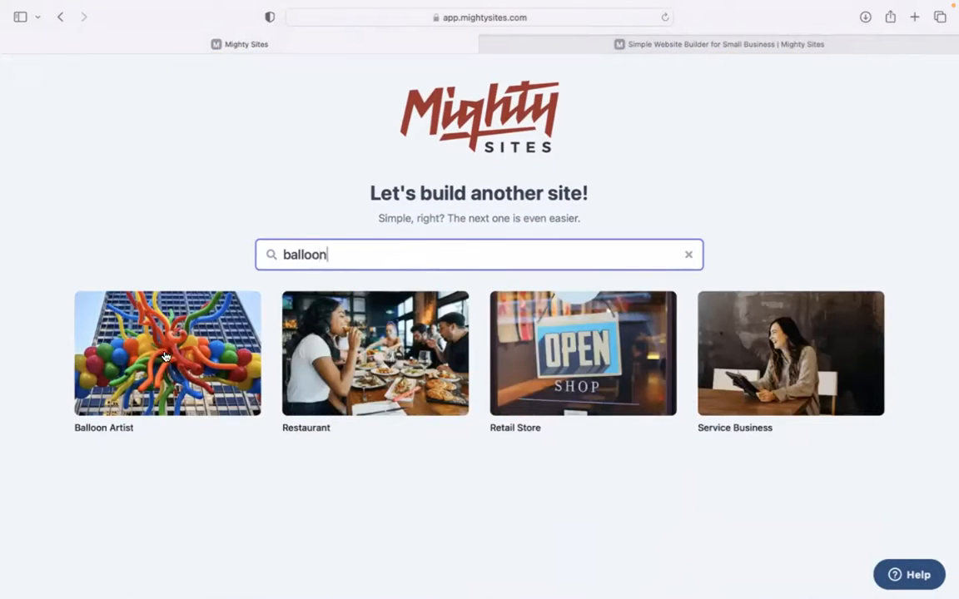
{"action": "left_click", "coordinate": [166, 356]}
Enter Balloon Kings, Denver, Colorado and business type Service, then submit the company details.
{"action": "type", "text": "Balloon Kings"}
{"action": "left_click", "coordinate": [342, 334]}
{"action": "type", "text": "Den"}
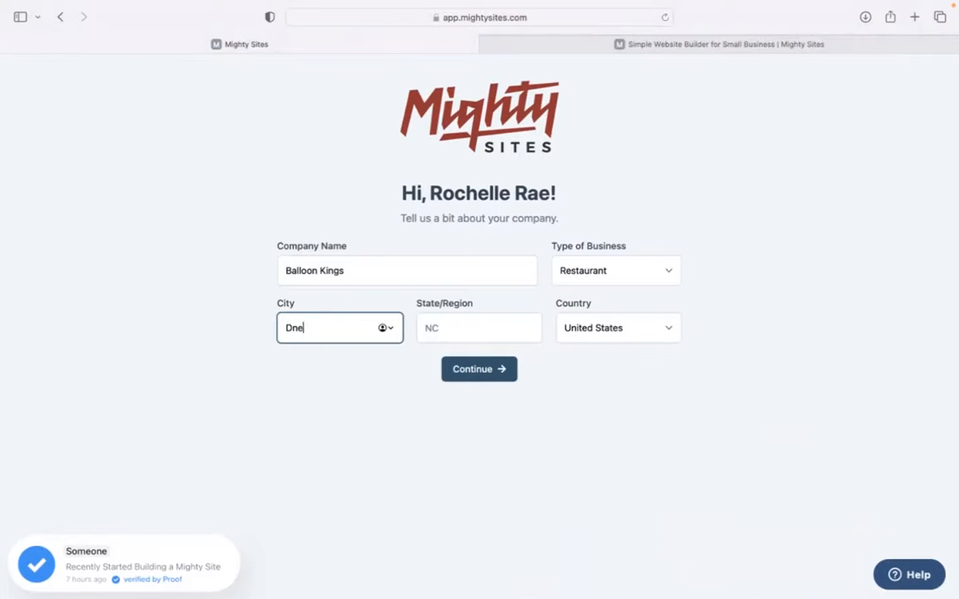
{"action": "key", "text": "Tab"}
{"action": "type", "text": "cLO"}
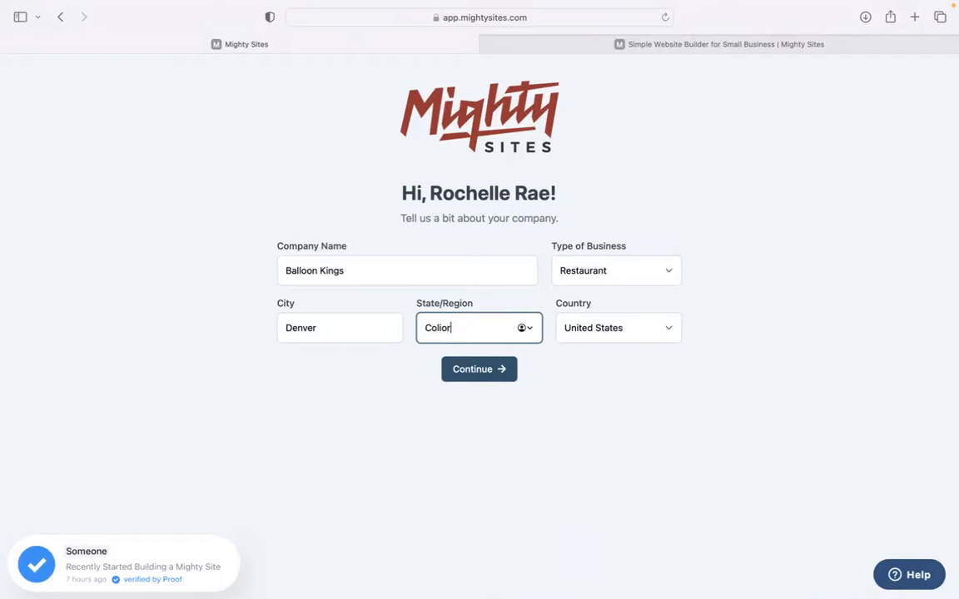
{"action": "left_click", "coordinate": [558, 278]}
{"action": "left_click", "coordinate": [563, 291]}
{"action": "left_click", "coordinate": [496, 369]}
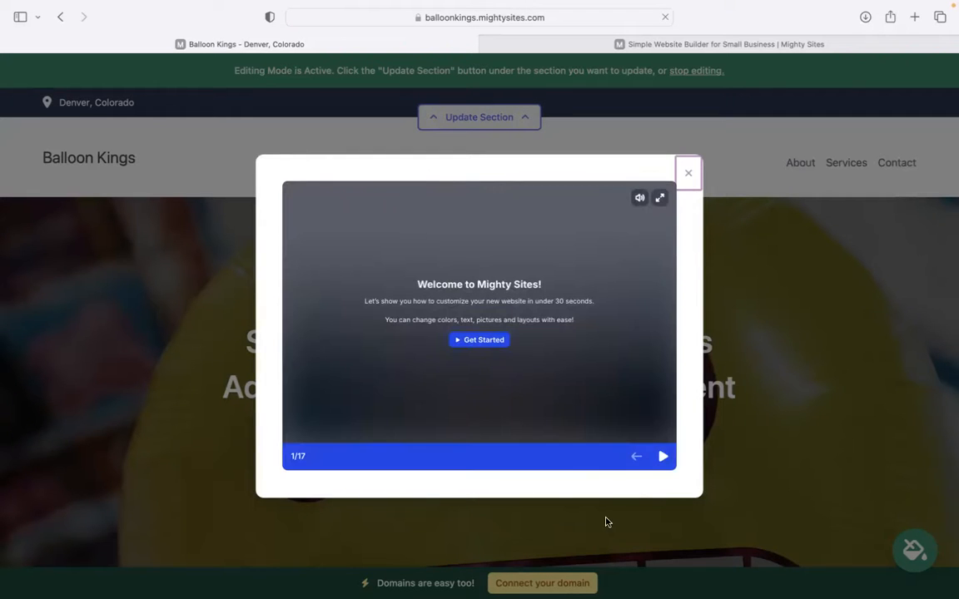
Advance the welcome tour six slides, then close it.
{"action": "left_click", "coordinate": [662, 458]}
{"action": "left_click", "coordinate": [661, 458]}
{"action": "left_click", "coordinate": [662, 458]}
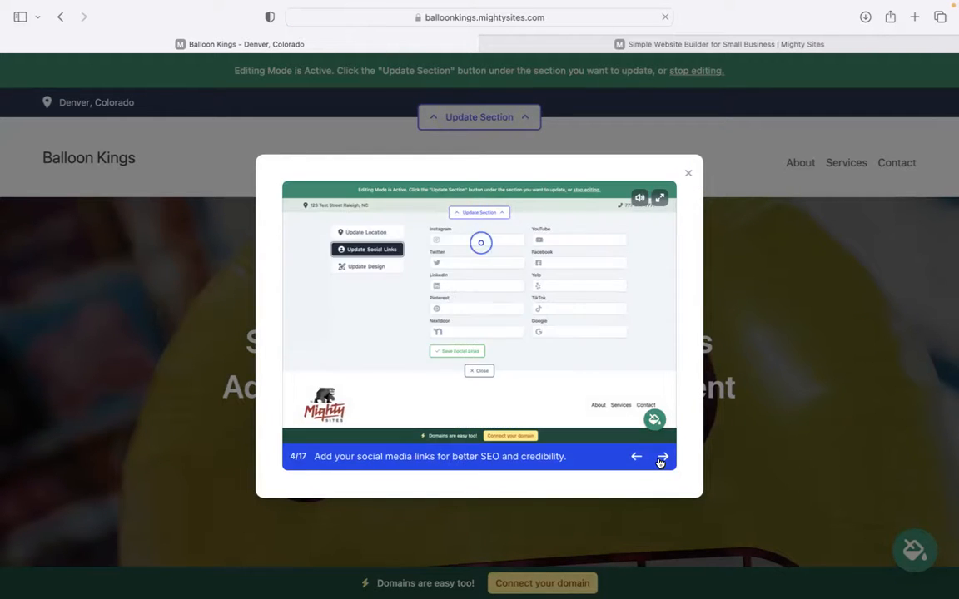
{"action": "left_click", "coordinate": [662, 458]}
{"action": "left_click", "coordinate": [662, 458]}
{"action": "left_click", "coordinate": [662, 458]}
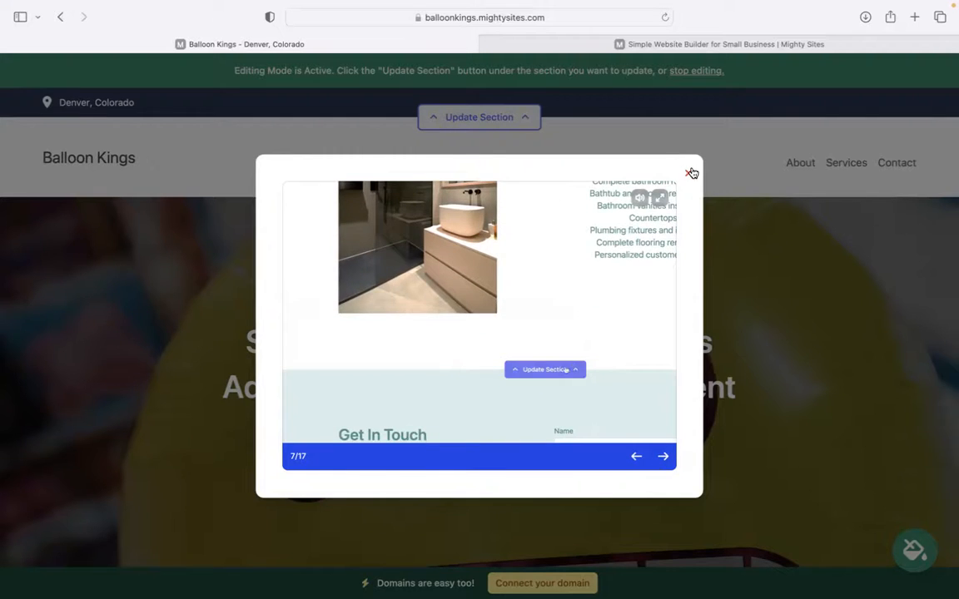
{"action": "left_click", "coordinate": [689, 172]}
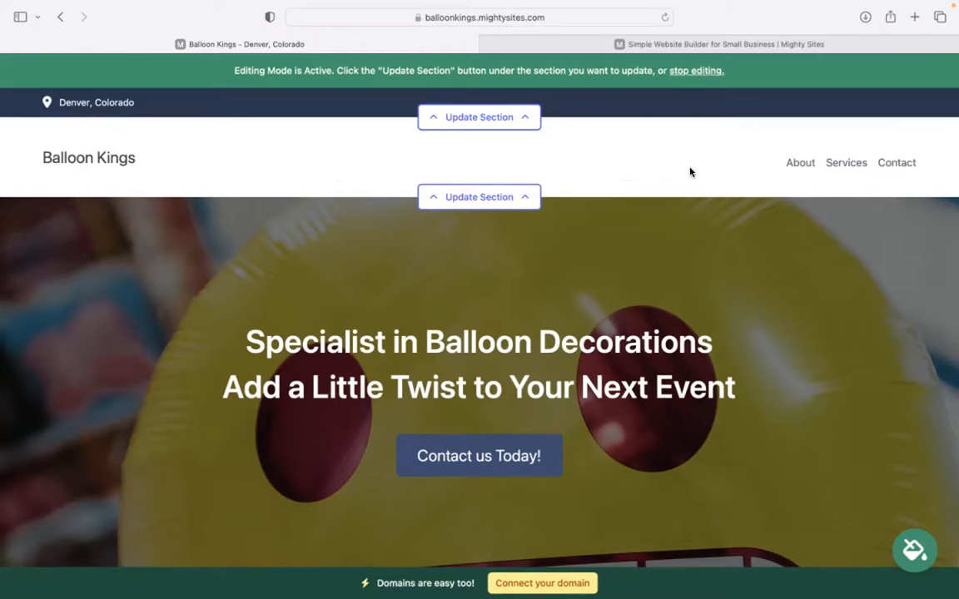
{"action": "scroll", "coordinate": [689, 172], "scroll_direction": "down", "scroll_amount": 5}
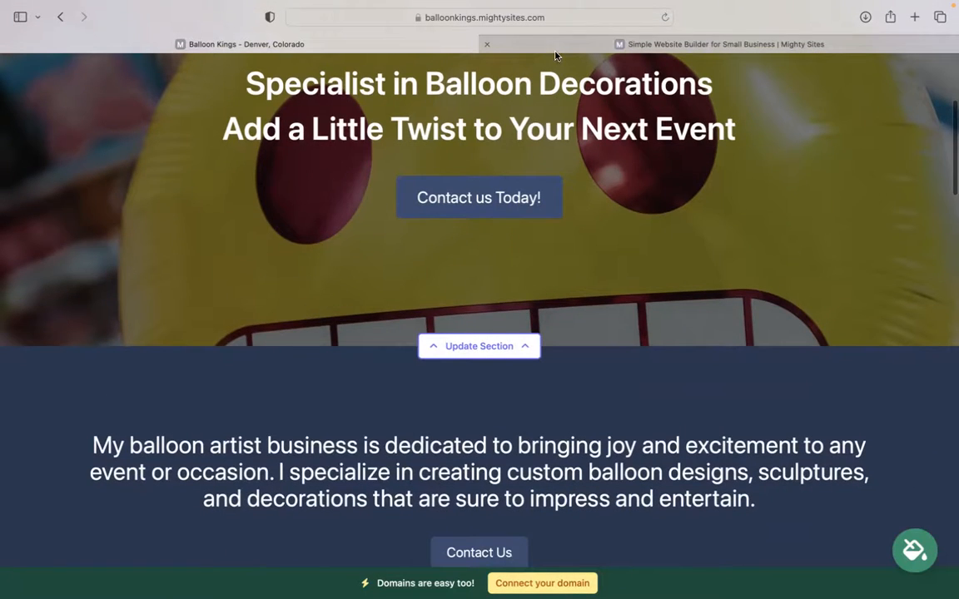
{"action": "scroll", "coordinate": [408, 185], "scroll_direction": "down", "scroll_amount": 5}
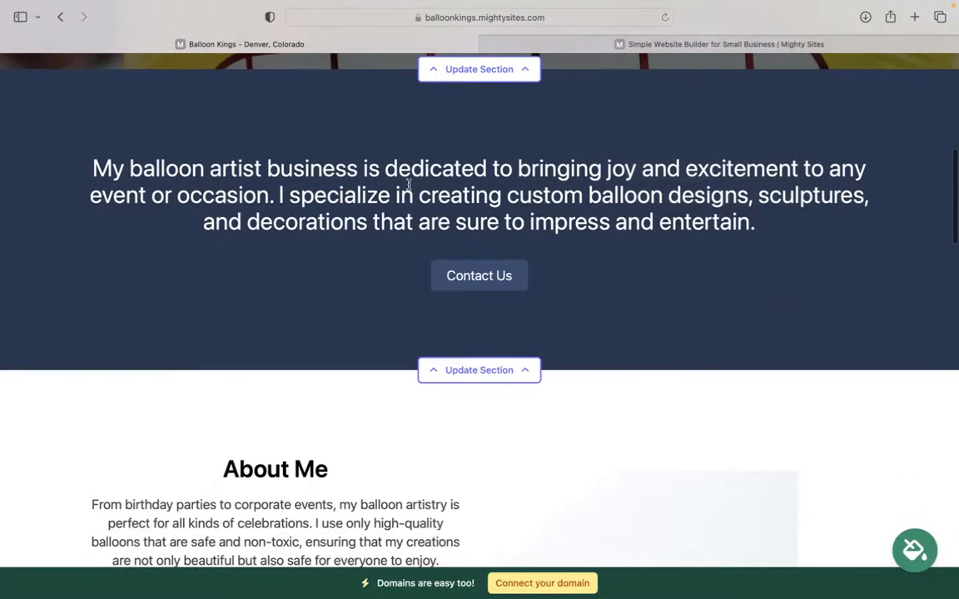
{"action": "scroll", "coordinate": [409, 184], "scroll_direction": "down", "scroll_amount": 7}
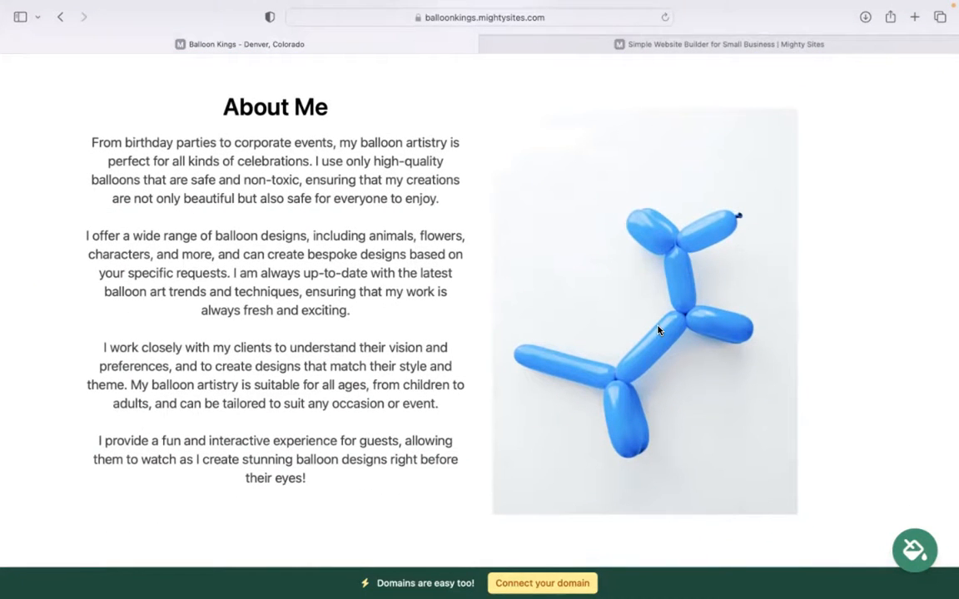
{"action": "scroll", "coordinate": [657, 331], "scroll_direction": "up", "scroll_amount": 1}
{"action": "scroll", "coordinate": [479, 308], "scroll_direction": "down", "scroll_amount": 10}
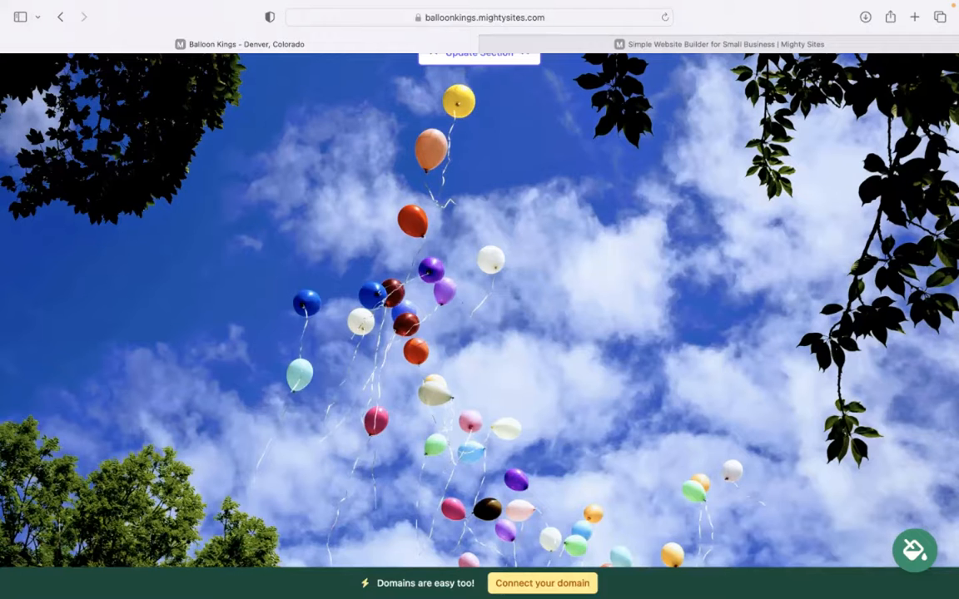
{"action": "scroll", "coordinate": [479, 308], "scroll_direction": "down", "scroll_amount": 10}
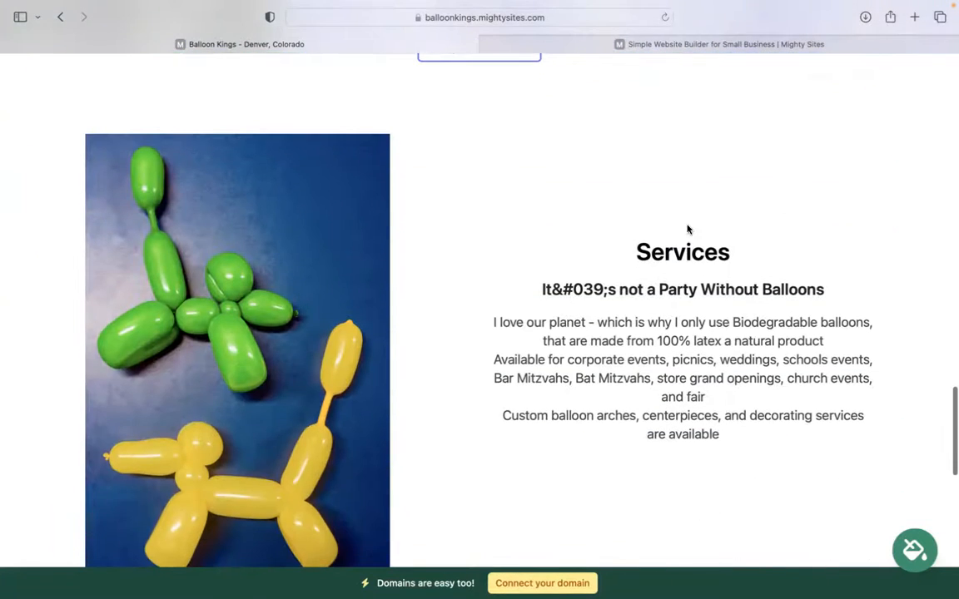
{"action": "scroll", "coordinate": [624, 370], "scroll_direction": "down", "scroll_amount": 5}
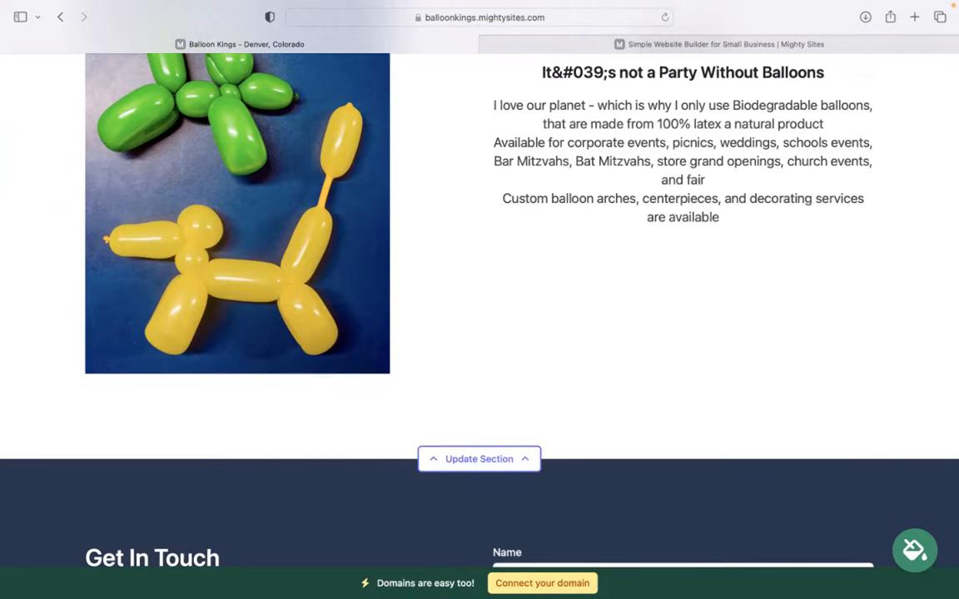
{"action": "scroll", "coordinate": [479, 299], "scroll_direction": "down", "scroll_amount": 8}
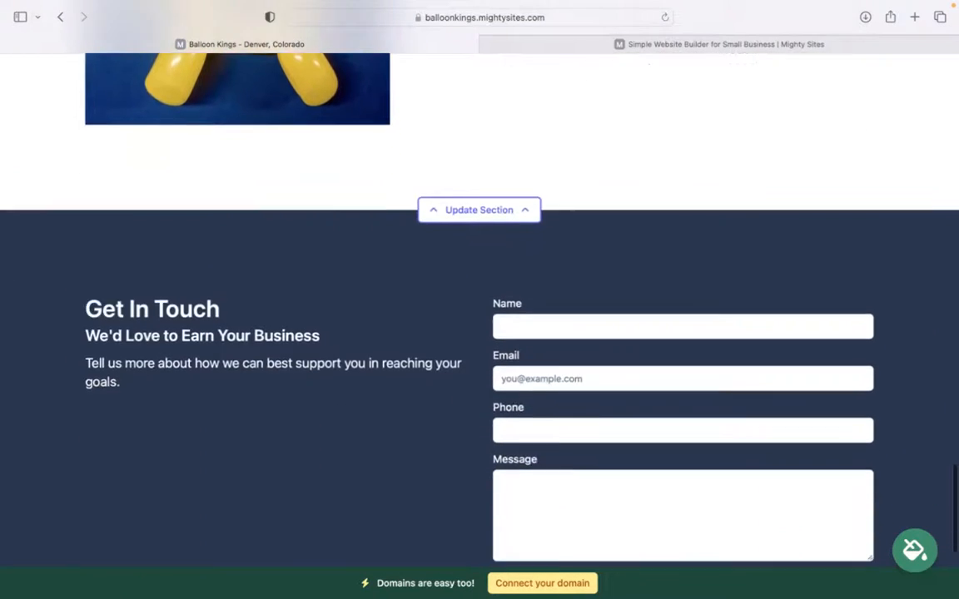
{"action": "scroll", "coordinate": [479, 300], "scroll_direction": "down", "scroll_amount": 4}
{"action": "scroll", "coordinate": [480, 299], "scroll_direction": "up", "scroll_amount": 12}
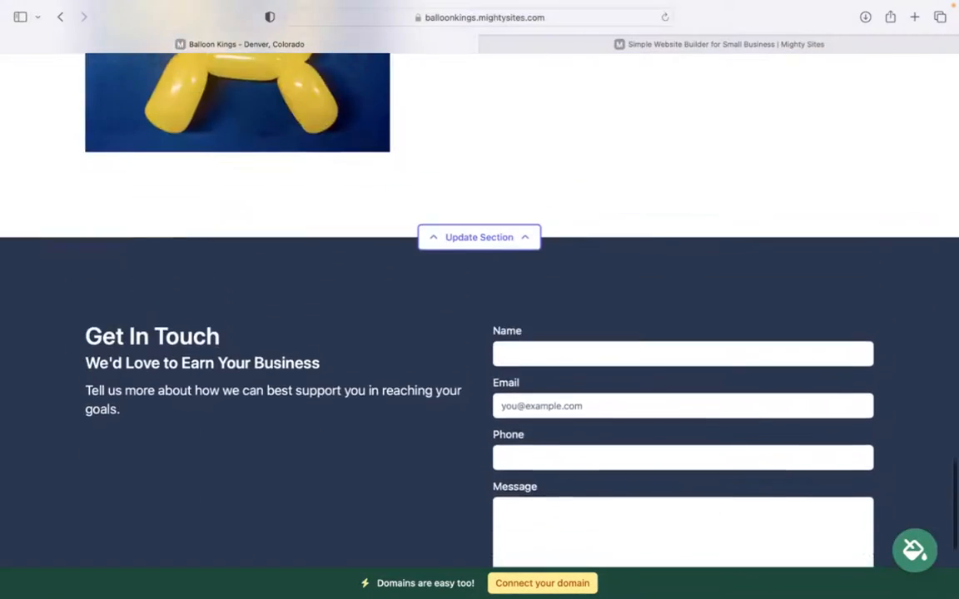
{"action": "scroll", "coordinate": [479, 299], "scroll_direction": "up", "scroll_amount": 20}
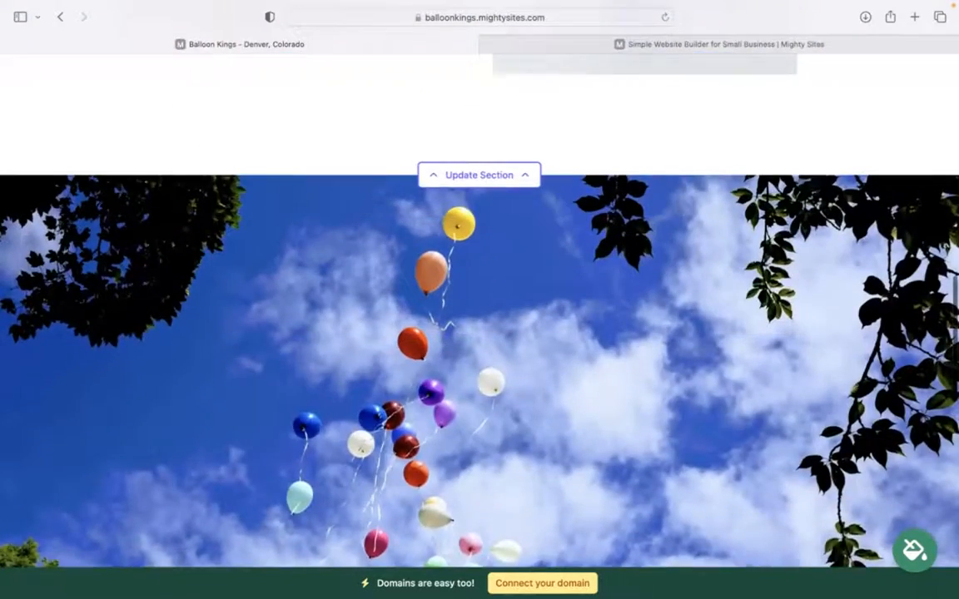
{"action": "scroll", "coordinate": [480, 300], "scroll_direction": "up", "scroll_amount": 20}
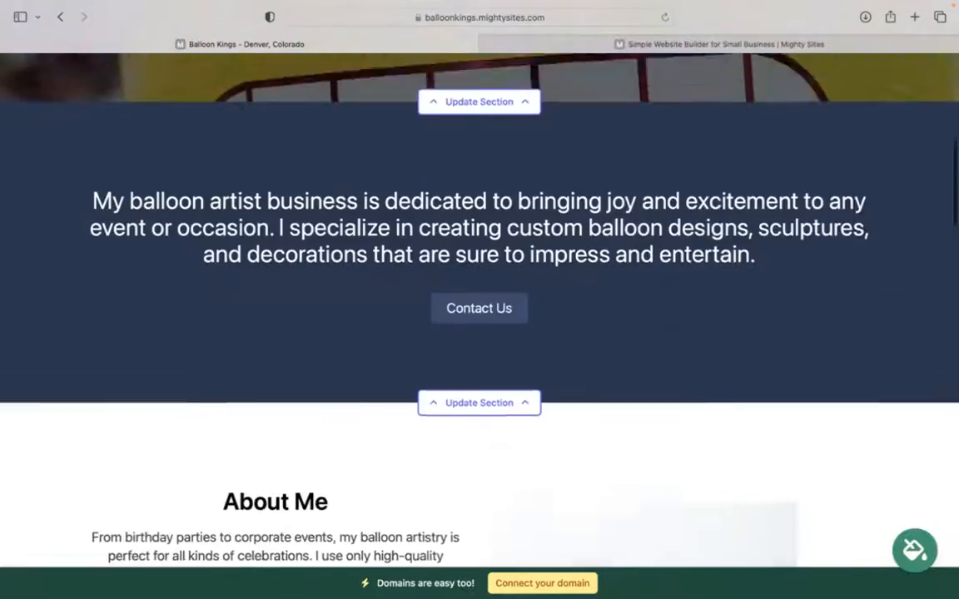
{"action": "scroll", "coordinate": [480, 299], "scroll_direction": "up", "scroll_amount": 10}
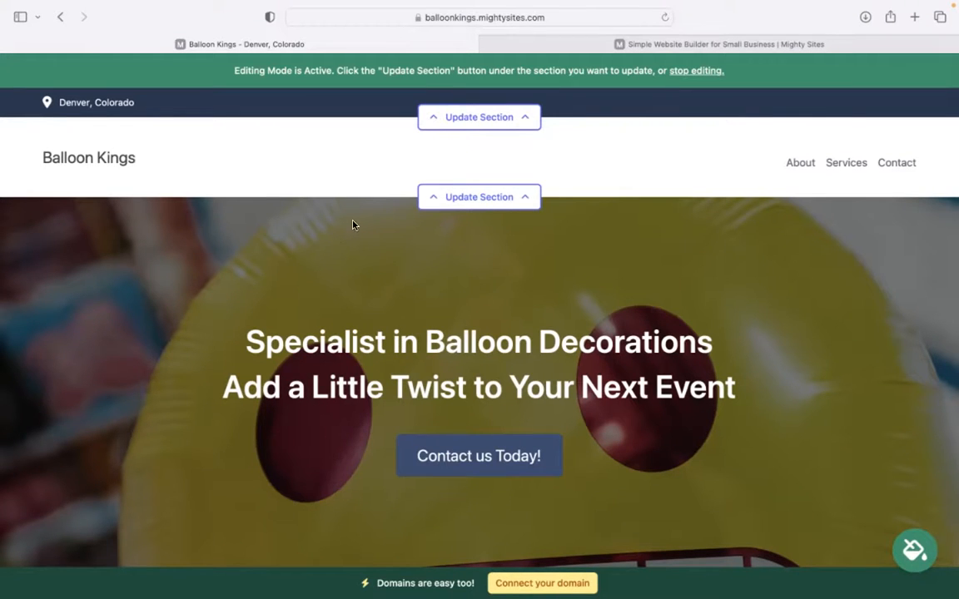
Enter the organization e-mail in the top bar's location settings and show it on the site.
{"action": "left_click", "coordinate": [480, 118]}
{"action": "left_click", "coordinate": [491, 223]}
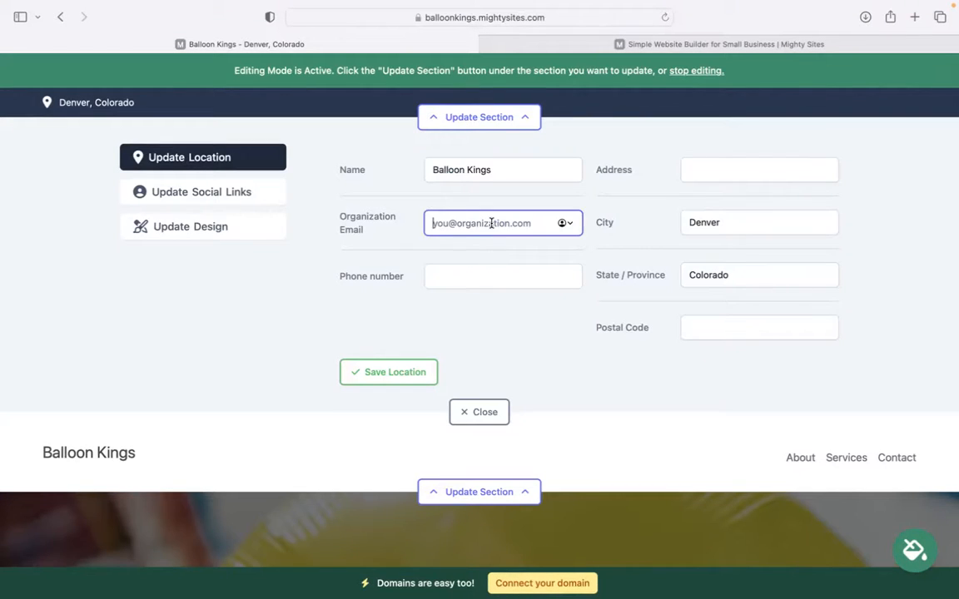
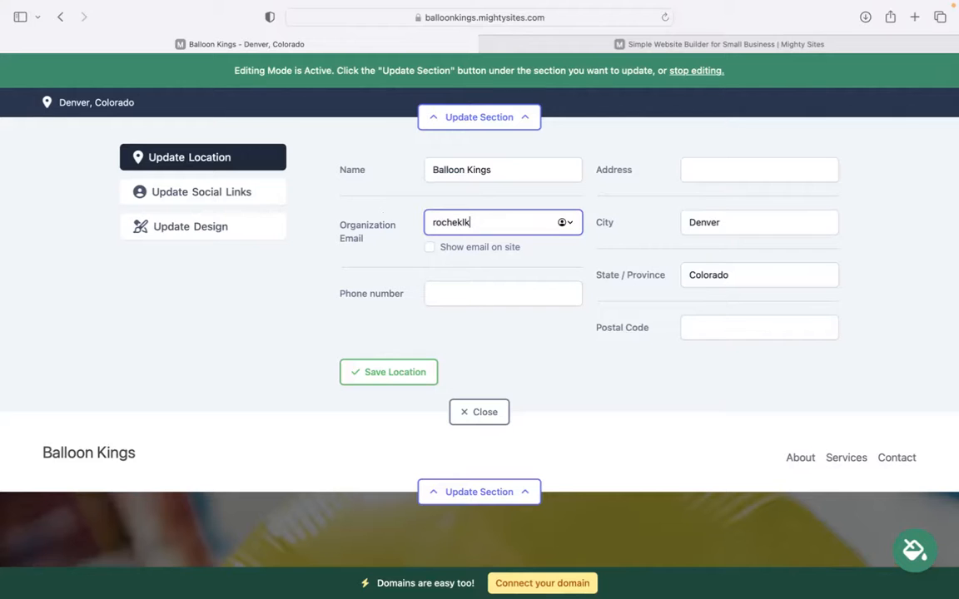
{"action": "left_click", "coordinate": [429, 247]}
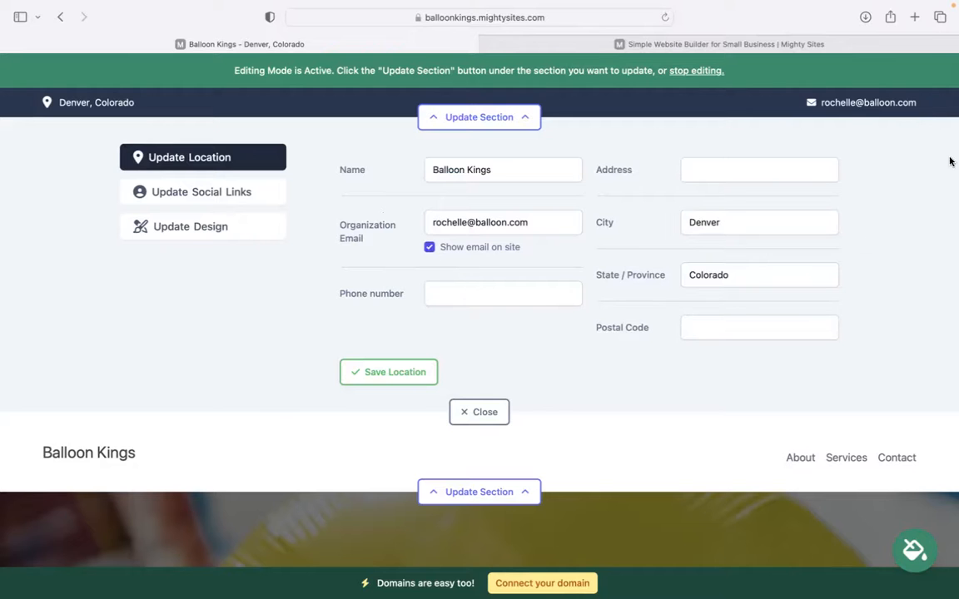
Add the business phone number, save the location details, and check the empty social links form.
{"action": "left_click", "coordinate": [448, 292]}
{"action": "type", "text": "4704"}
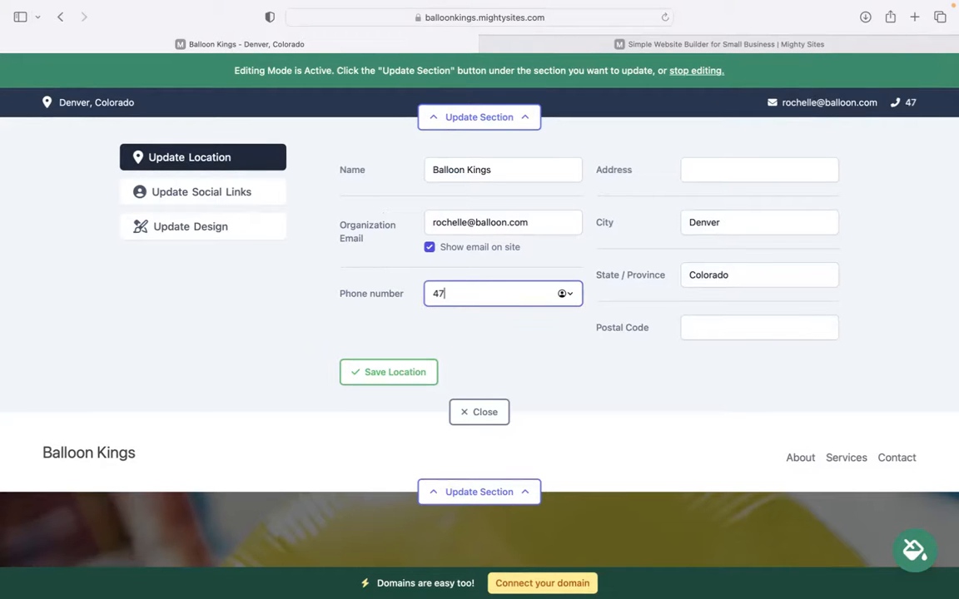
{"action": "key", "text": "BackSpace"}
{"action": "key", "text": "BackSpace"}
{"action": "type", "text": "3-39393"}
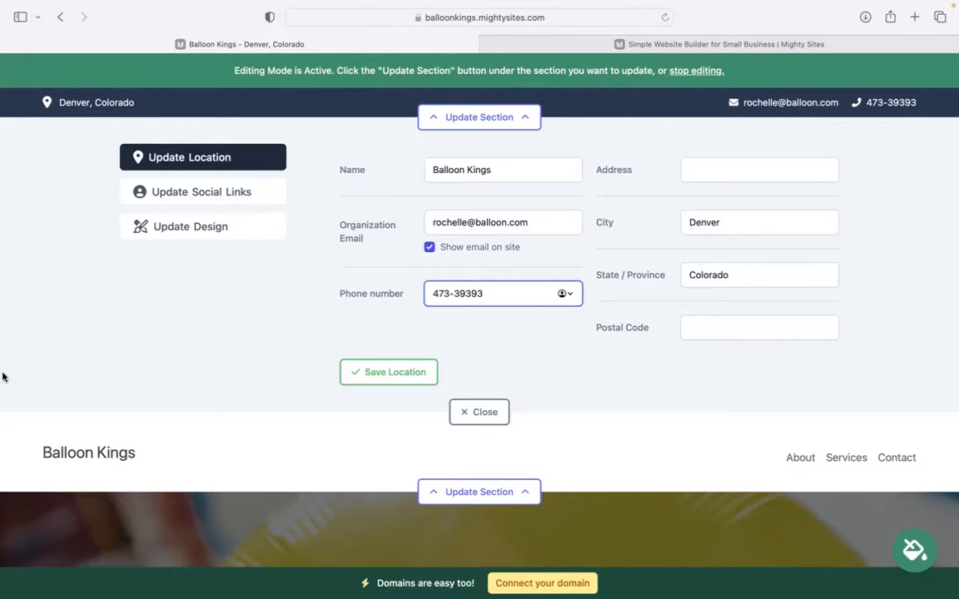
{"action": "left_click", "coordinate": [363, 376]}
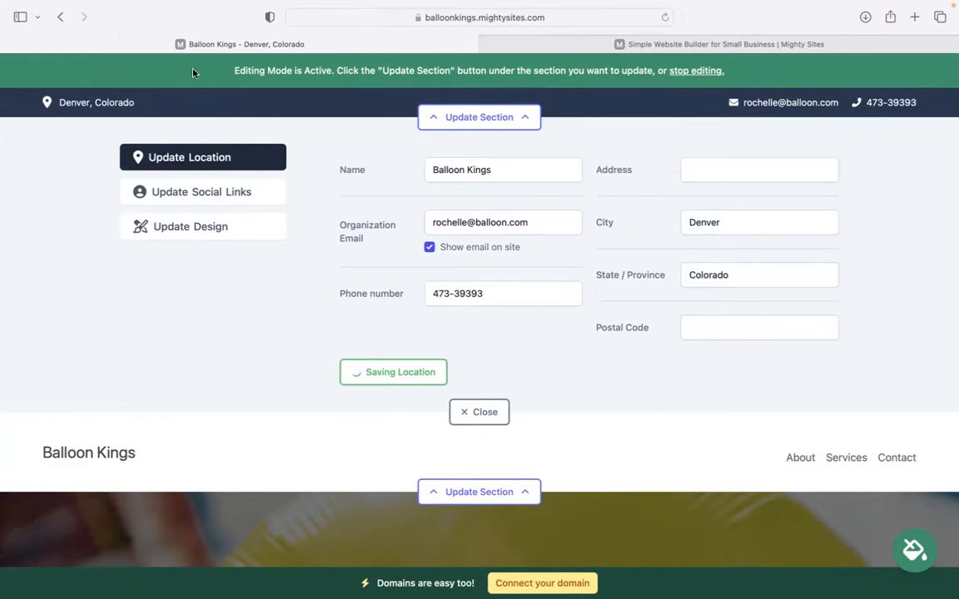
{"action": "left_click", "coordinate": [199, 193]}
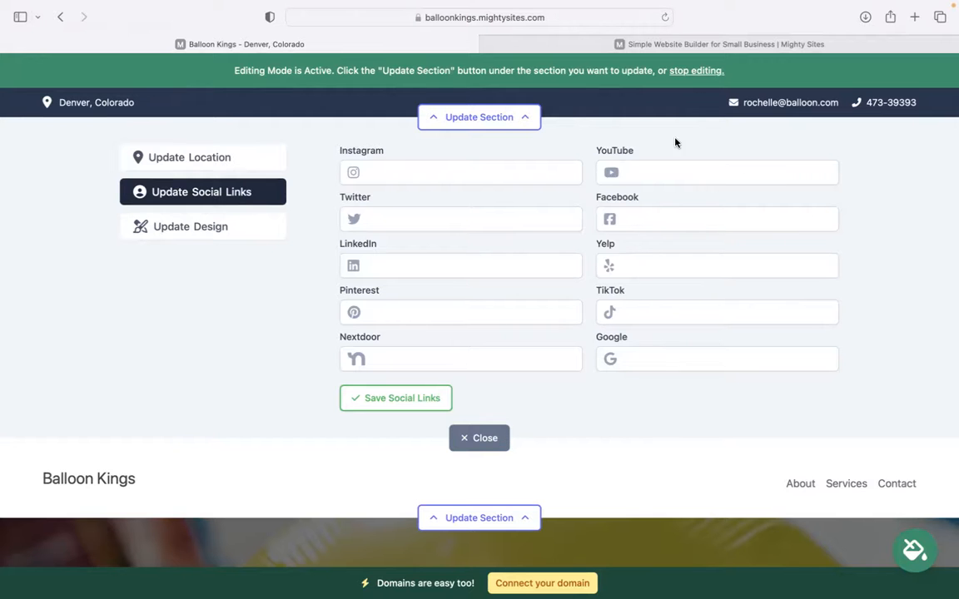
{"action": "key", "text": "Escape"}
Upload Mighty Sites Logo YouTube.png as the header logo, save it and close the logo editor.
{"action": "left_click", "coordinate": [512, 199]}
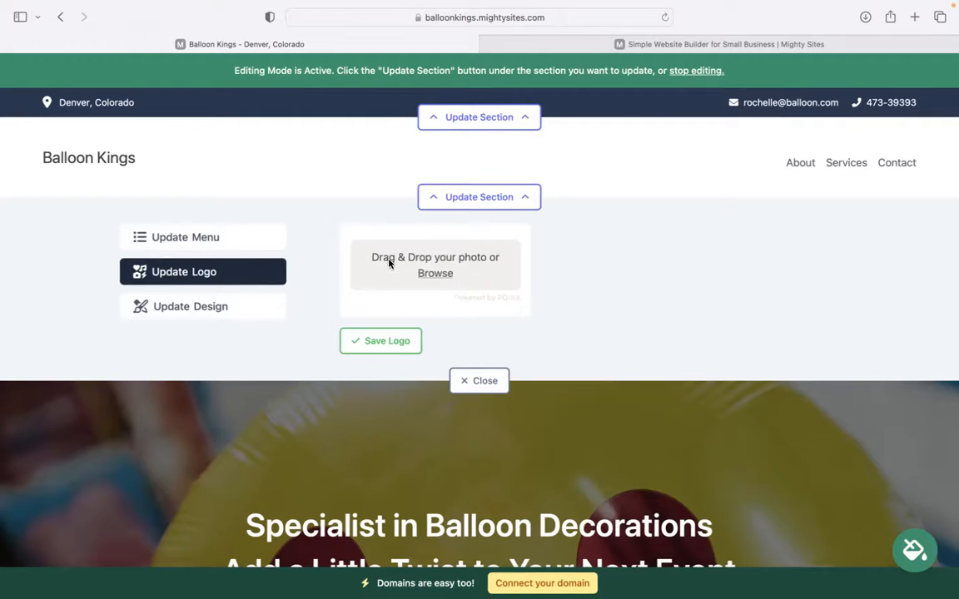
{"action": "left_click", "coordinate": [415, 278]}
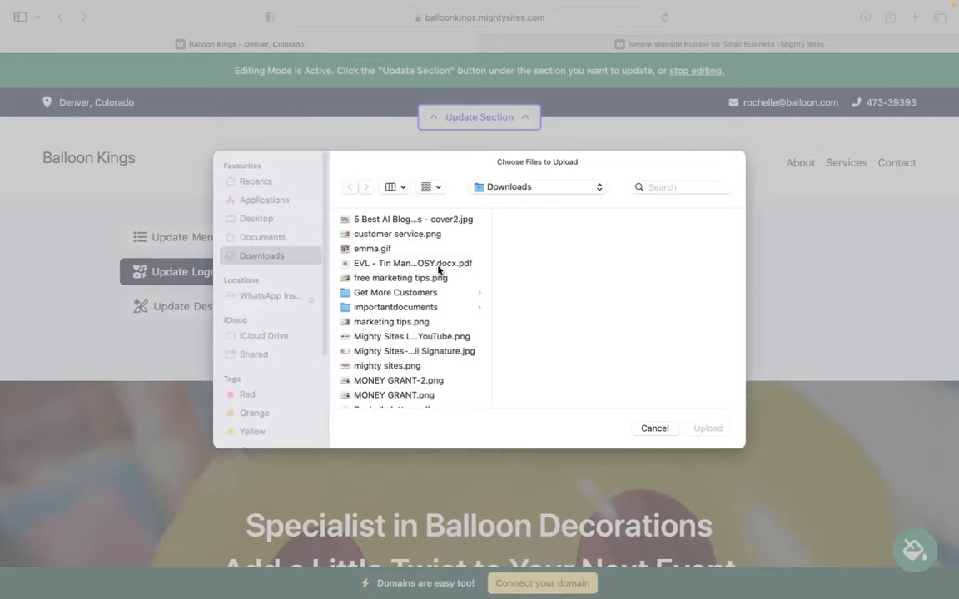
{"action": "left_click", "coordinate": [430, 336]}
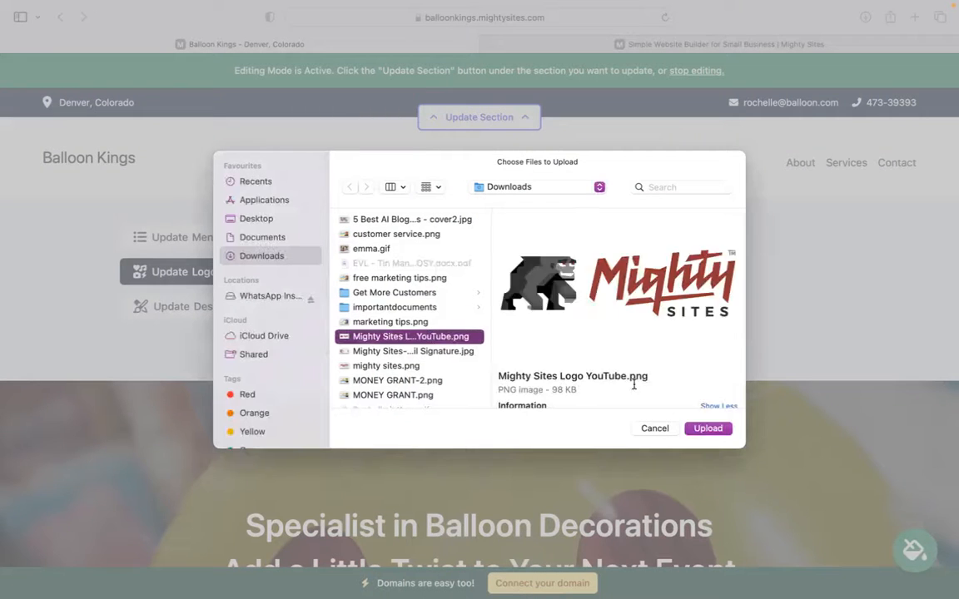
{"action": "left_click", "coordinate": [706, 428]}
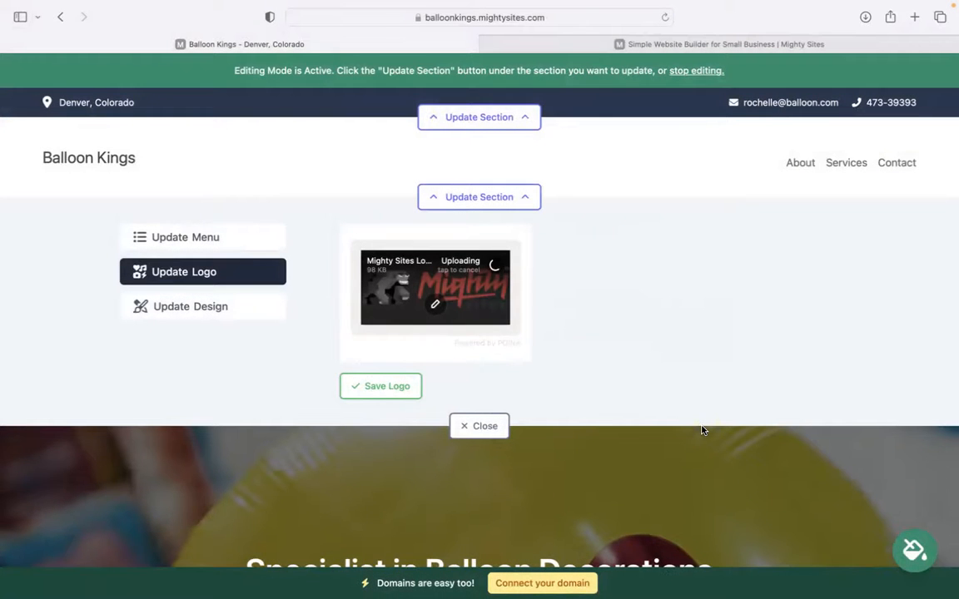
{"action": "left_click", "coordinate": [404, 390]}
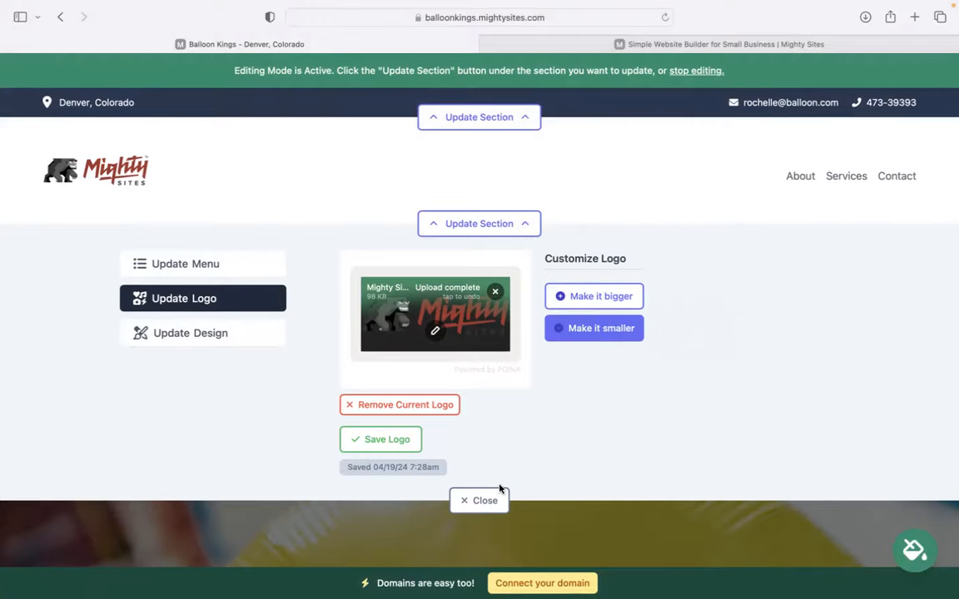
{"action": "left_click", "coordinate": [478, 503]}
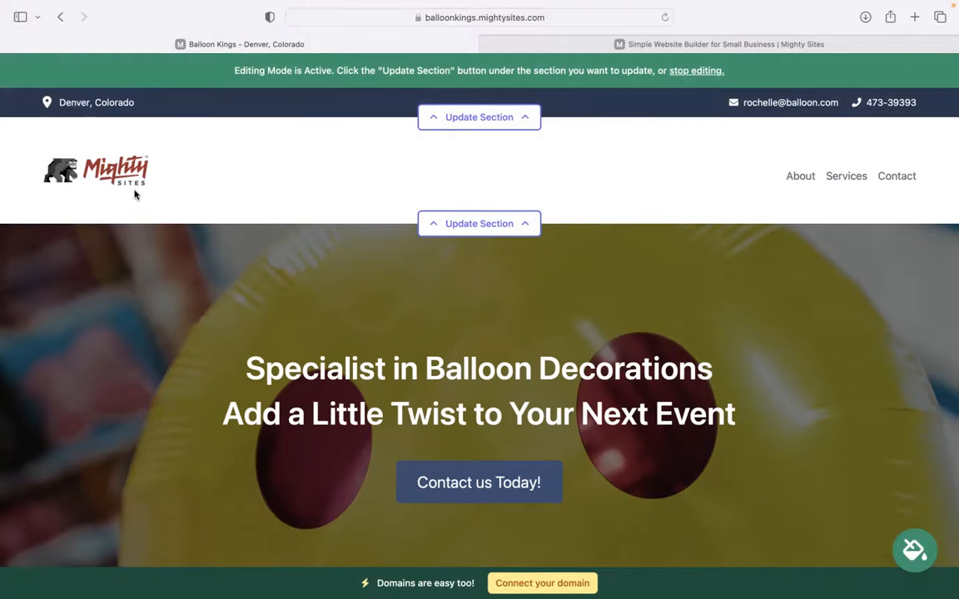
{"action": "scroll", "coordinate": [135, 194], "scroll_direction": "down", "scroll_amount": 1}
{"action": "scroll", "coordinate": [480, 308], "scroll_direction": "down", "scroll_amount": 10}
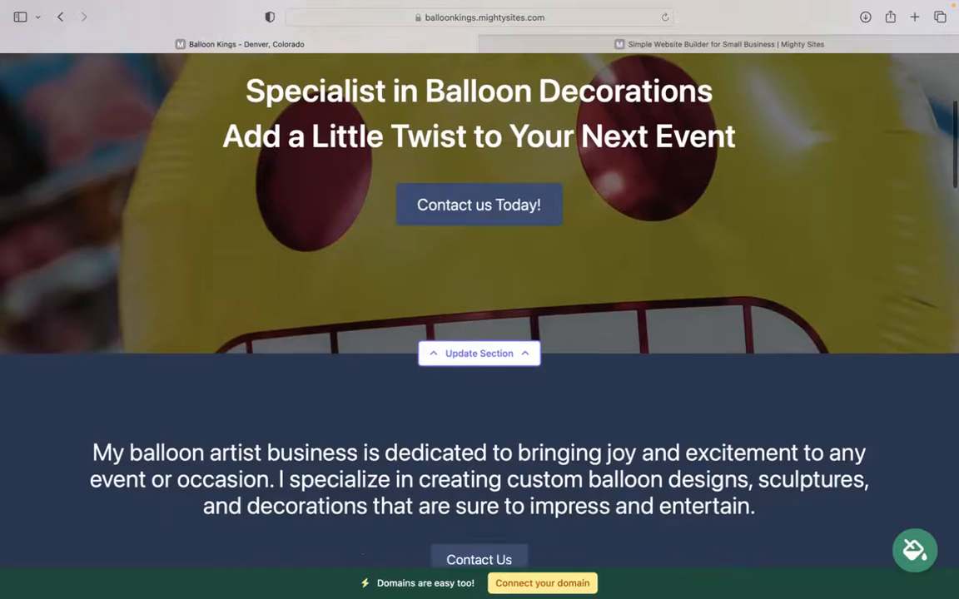
{"action": "scroll", "coordinate": [479, 308], "scroll_direction": "down", "scroll_amount": 20}
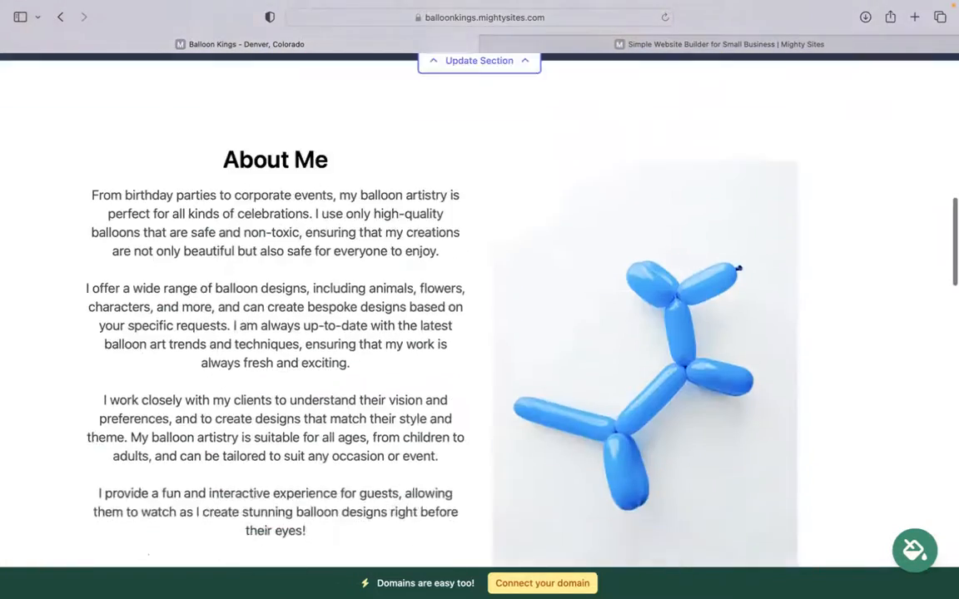
{"action": "scroll", "coordinate": [829, 129], "scroll_direction": "down", "scroll_amount": 15}
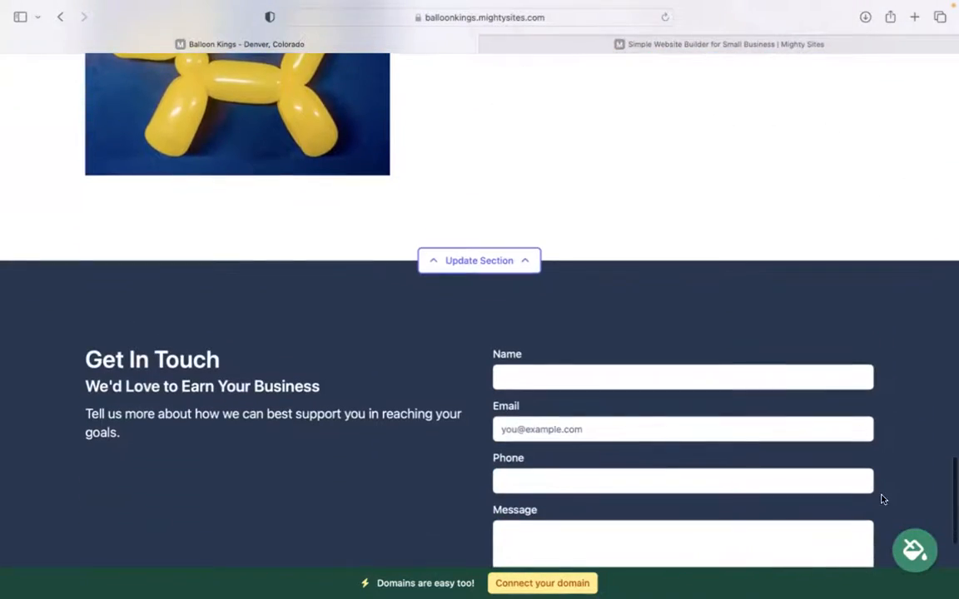
{"action": "left_click", "coordinate": [914, 551]}
Preview the blue and navy-lavender themes, then save the pink and magenta colour theme.
{"action": "left_click", "coordinate": [501, 471]}
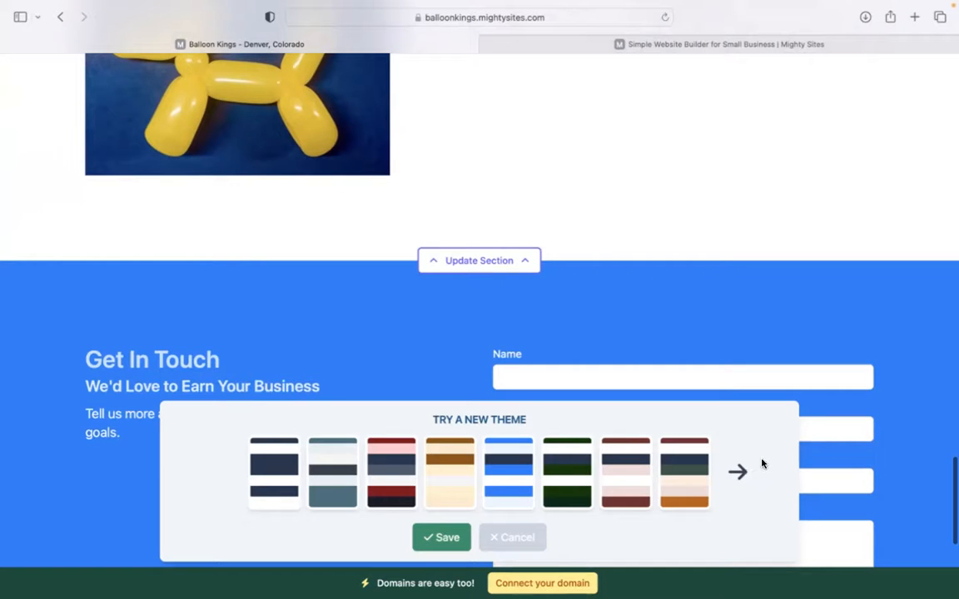
{"action": "left_click", "coordinate": [739, 471]}
{"action": "left_click", "coordinate": [739, 471]}
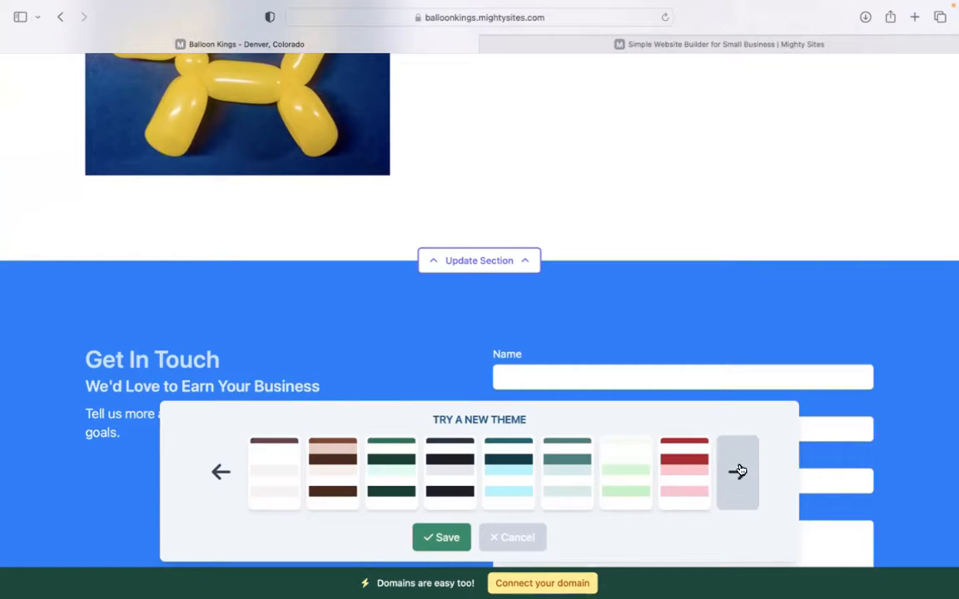
{"action": "left_click", "coordinate": [666, 476]}
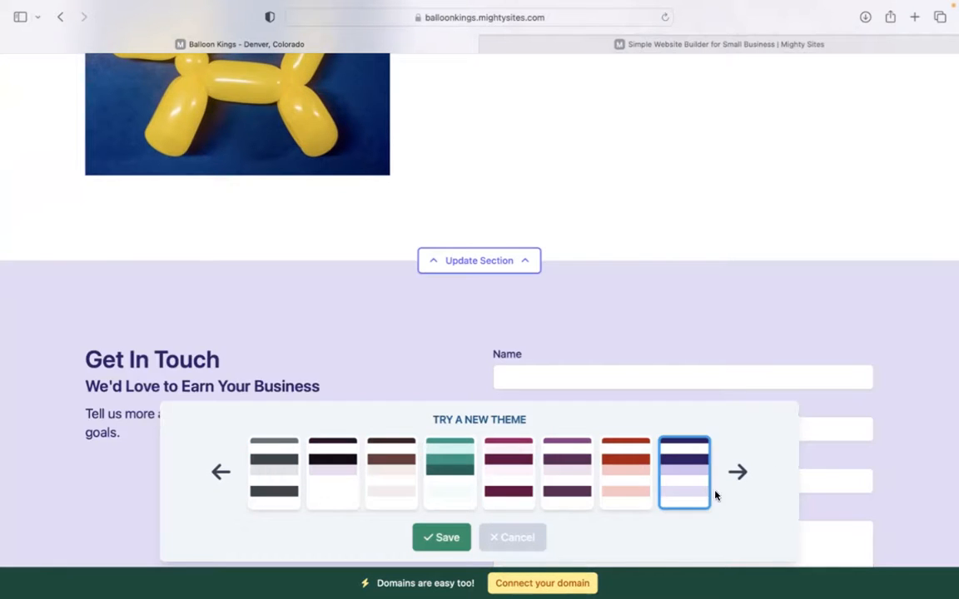
{"action": "left_click", "coordinate": [738, 472]}
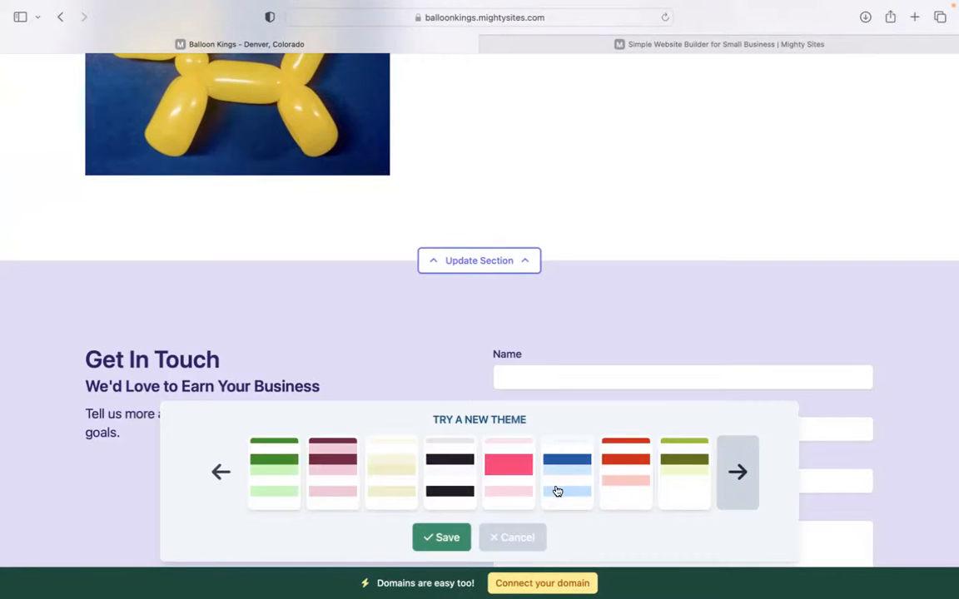
{"action": "left_click", "coordinate": [625, 487]}
{"action": "left_click", "coordinate": [439, 537]}
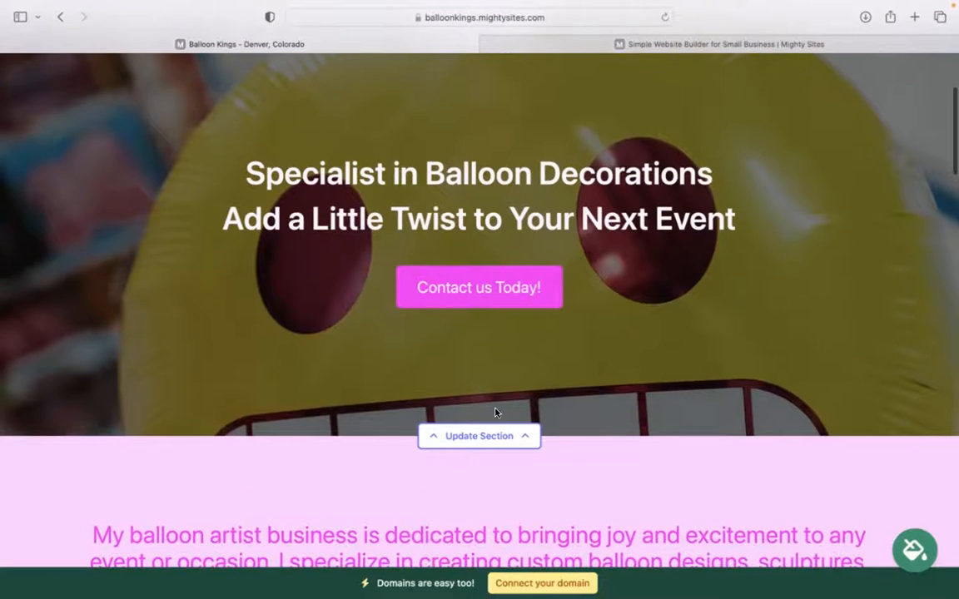
Open the hero section editor and browse its background image stock photo library.
{"action": "left_click", "coordinate": [498, 444]}
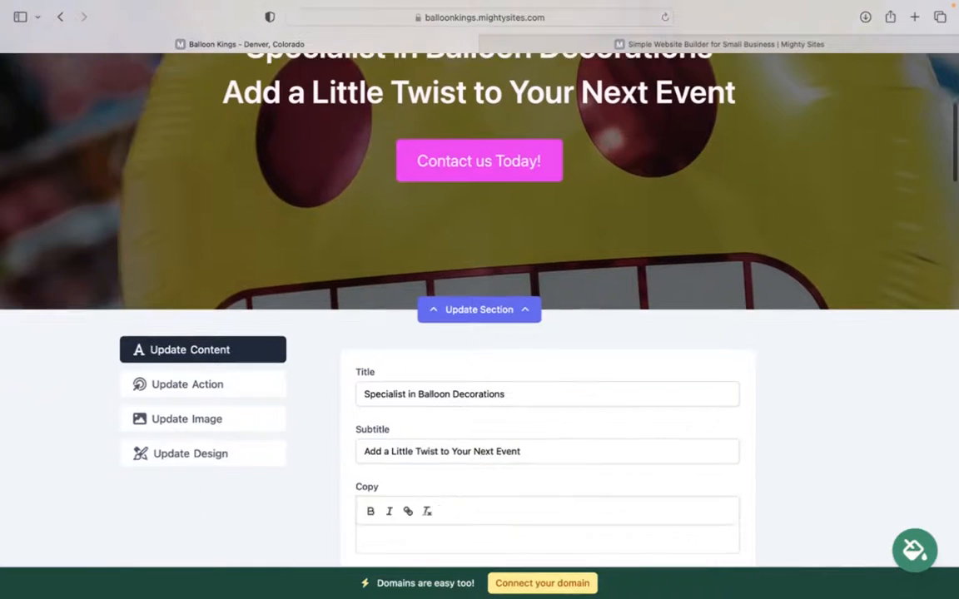
{"action": "left_click", "coordinate": [232, 396]}
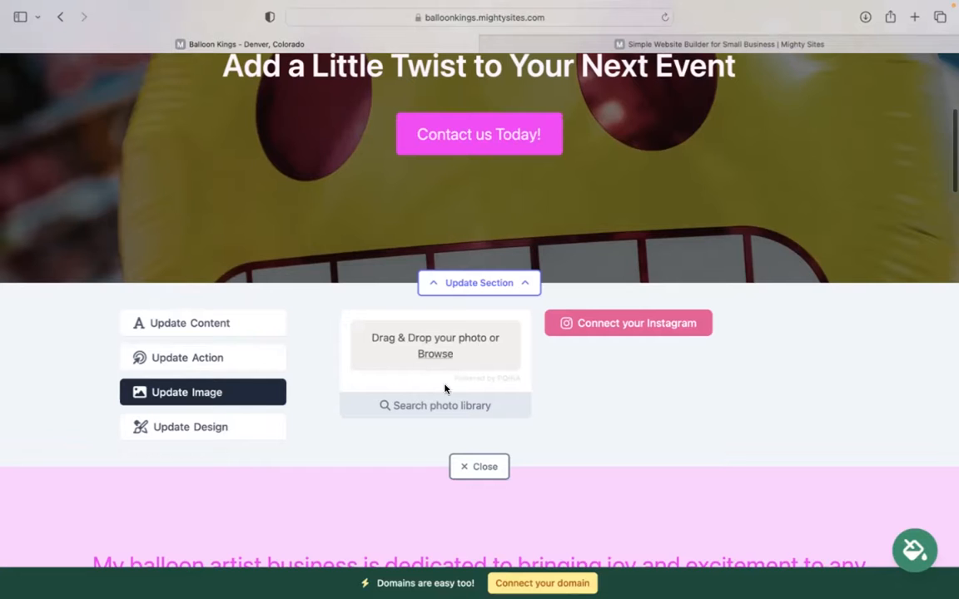
{"action": "left_click", "coordinate": [425, 411]}
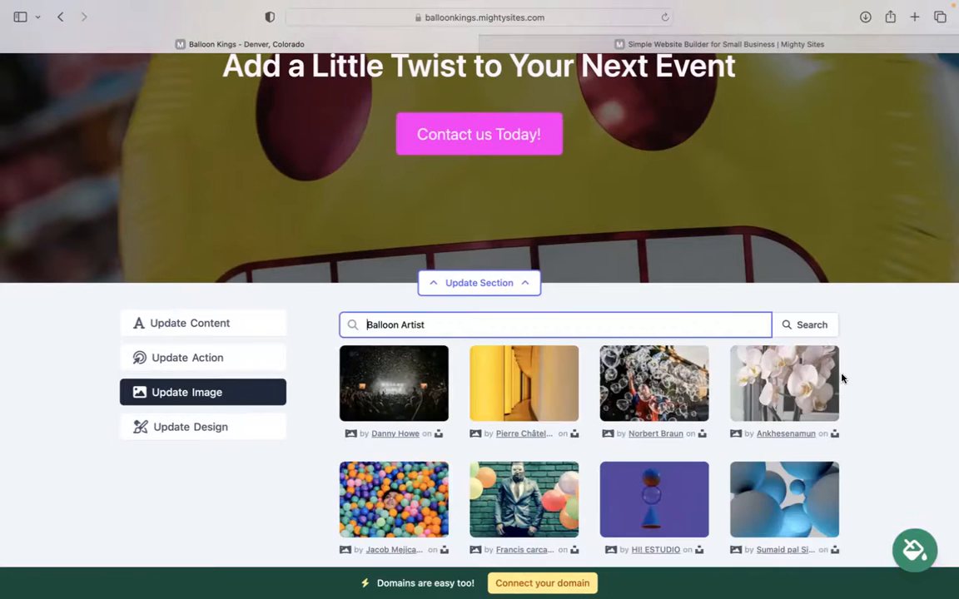
{"action": "scroll", "coordinate": [865, 360], "scroll_direction": "down", "scroll_amount": 5}
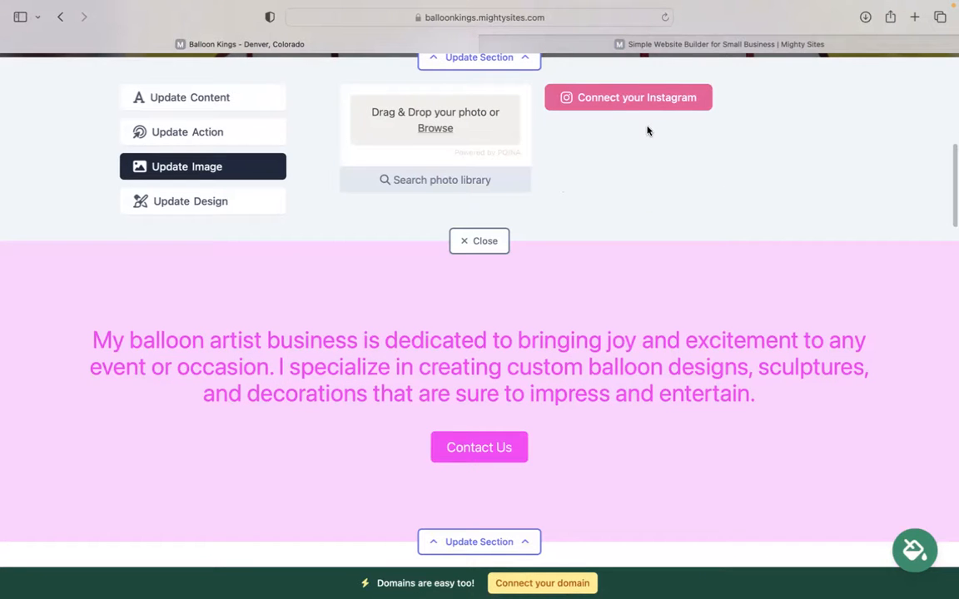
Confirm the Contact us Today! button links to Home: Lead Form, cancelling without changes.
{"action": "left_click", "coordinate": [256, 137]}
{"action": "scroll", "coordinate": [499, 167], "scroll_direction": "up", "scroll_amount": 5}
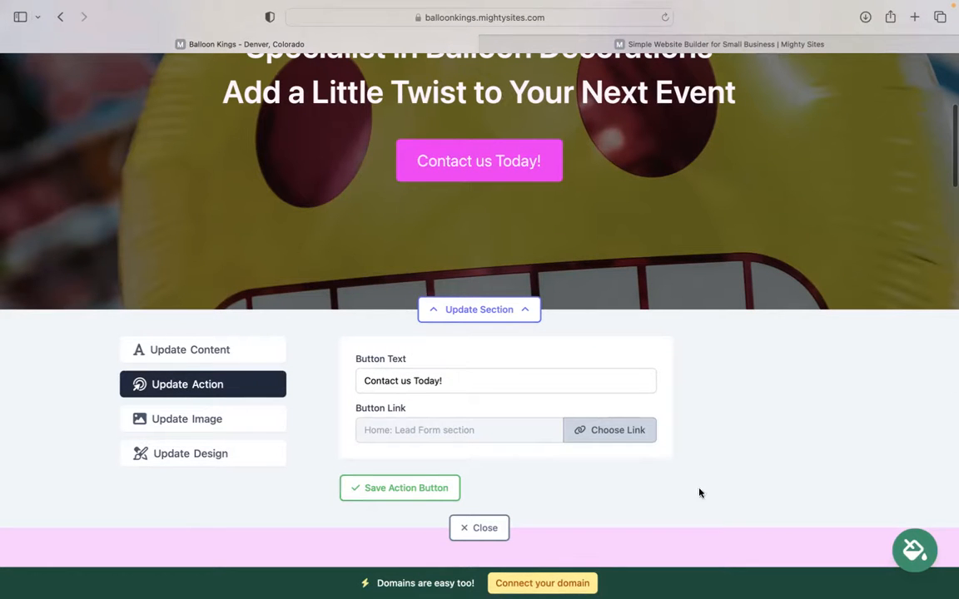
{"action": "left_click", "coordinate": [611, 430]}
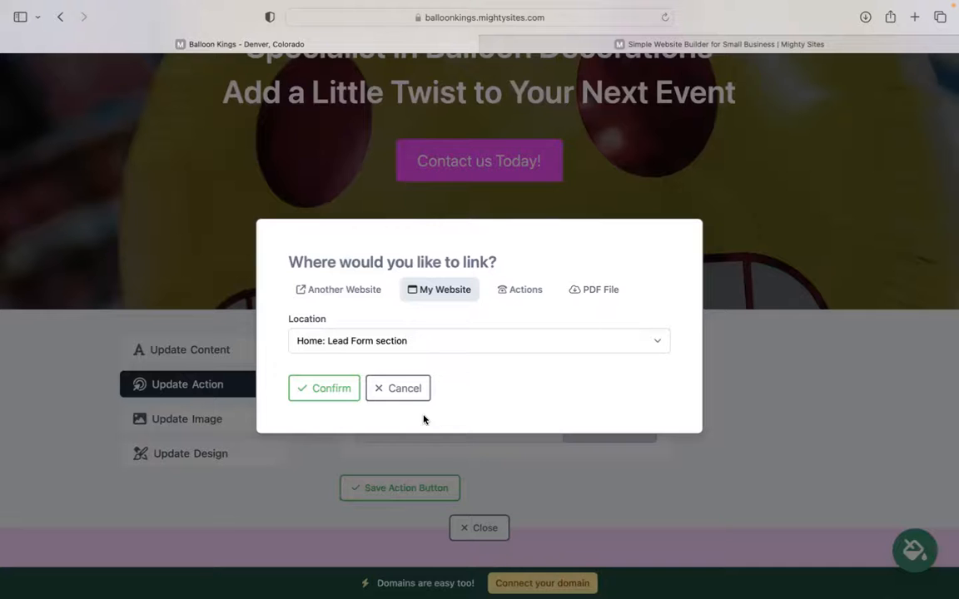
{"action": "left_click", "coordinate": [407, 397]}
Scroll through the pink-themed page and close the hero section editor.
{"action": "scroll", "coordinate": [407, 401], "scroll_direction": "down", "scroll_amount": 10}
{"action": "scroll", "coordinate": [479, 308], "scroll_direction": "down", "scroll_amount": 15}
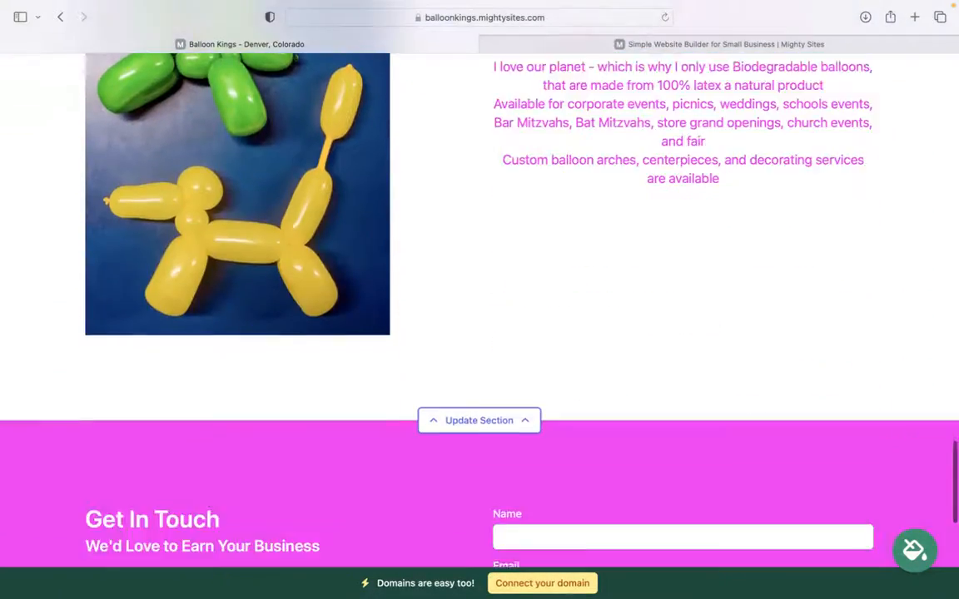
{"action": "scroll", "coordinate": [479, 308], "scroll_direction": "down", "scroll_amount": 5}
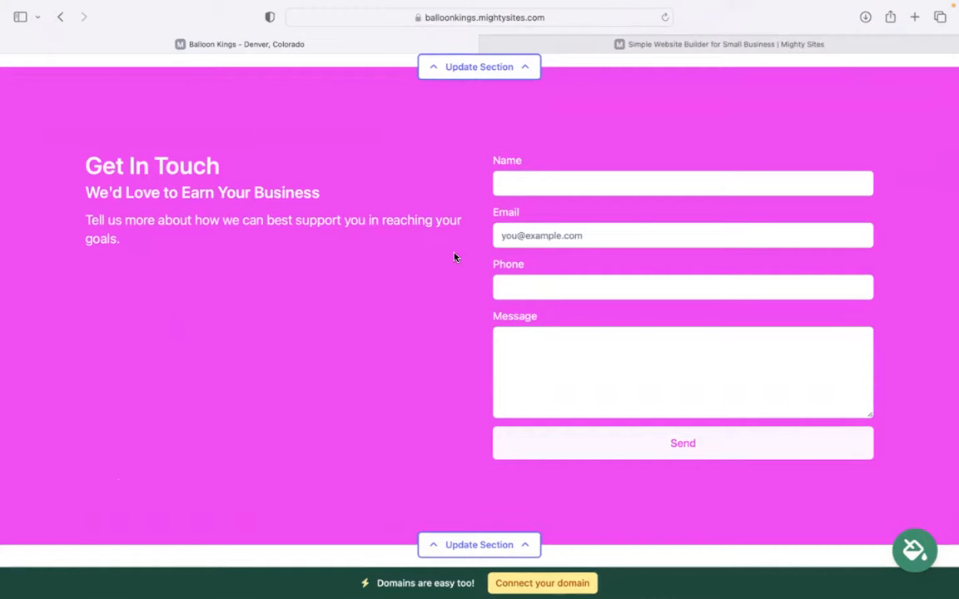
{"action": "scroll", "coordinate": [445, 336], "scroll_direction": "up", "scroll_amount": 3}
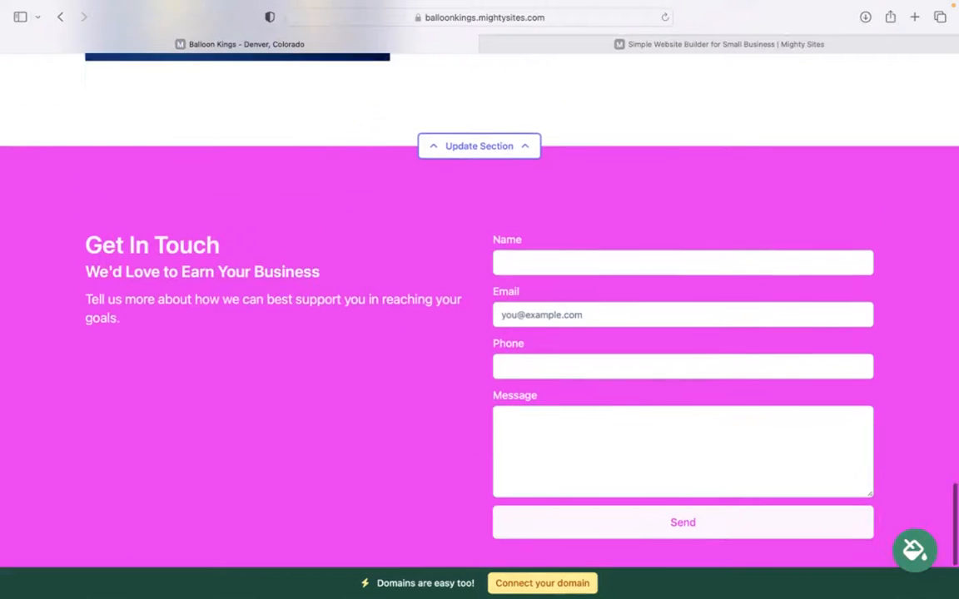
{"action": "scroll", "coordinate": [485, 353], "scroll_direction": "up", "scroll_amount": 8}
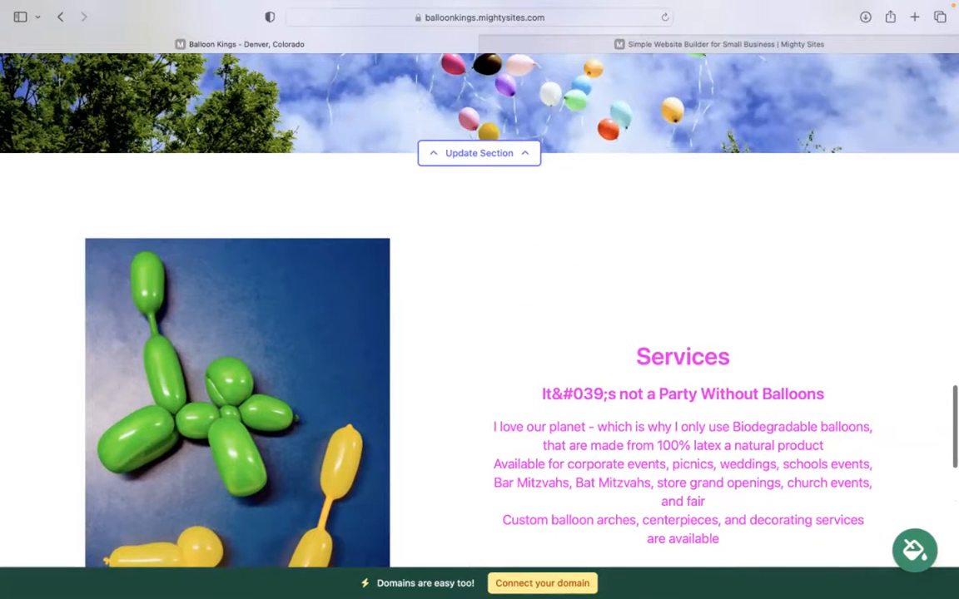
{"action": "scroll", "coordinate": [480, 333], "scroll_direction": "up", "scroll_amount": 6}
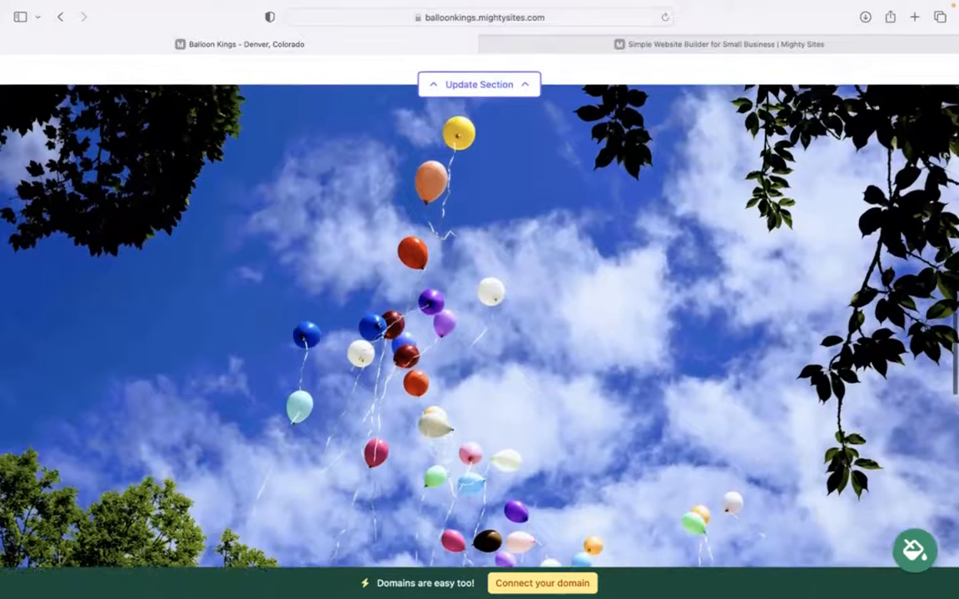
{"action": "scroll", "coordinate": [479, 300], "scroll_direction": "up", "scroll_amount": 6}
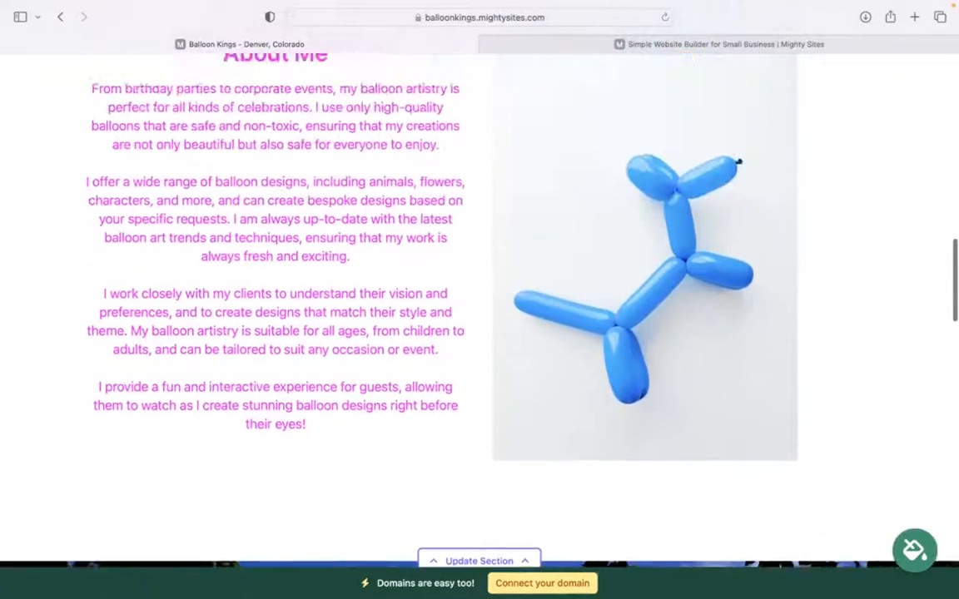
{"action": "scroll", "coordinate": [679, 531], "scroll_direction": "up", "scroll_amount": 12}
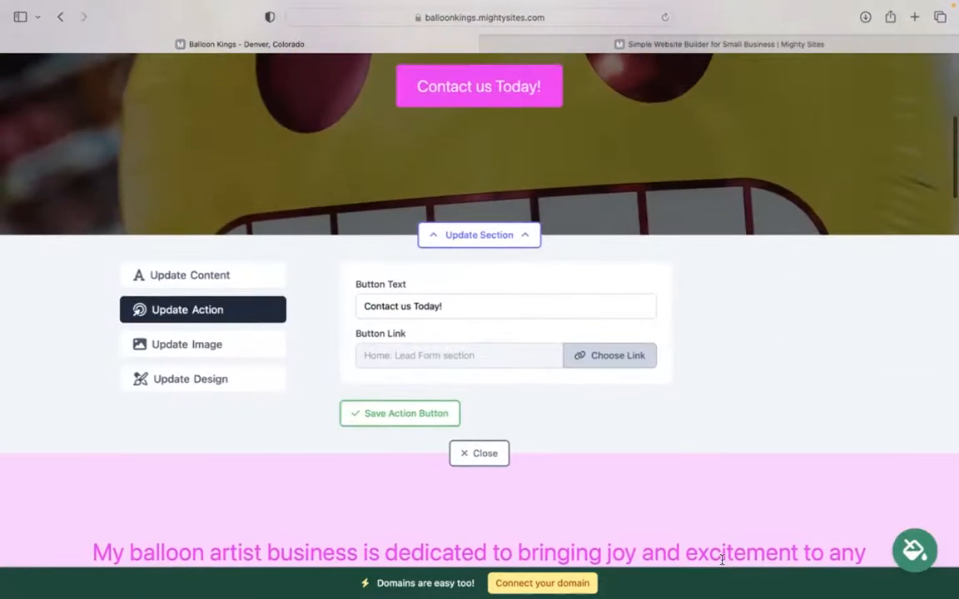
{"action": "left_click", "coordinate": [459, 455]}
Review the page from the top down to the balloon sky banner.
{"action": "scroll", "coordinate": [456, 458], "scroll_direction": "up", "scroll_amount": 3}
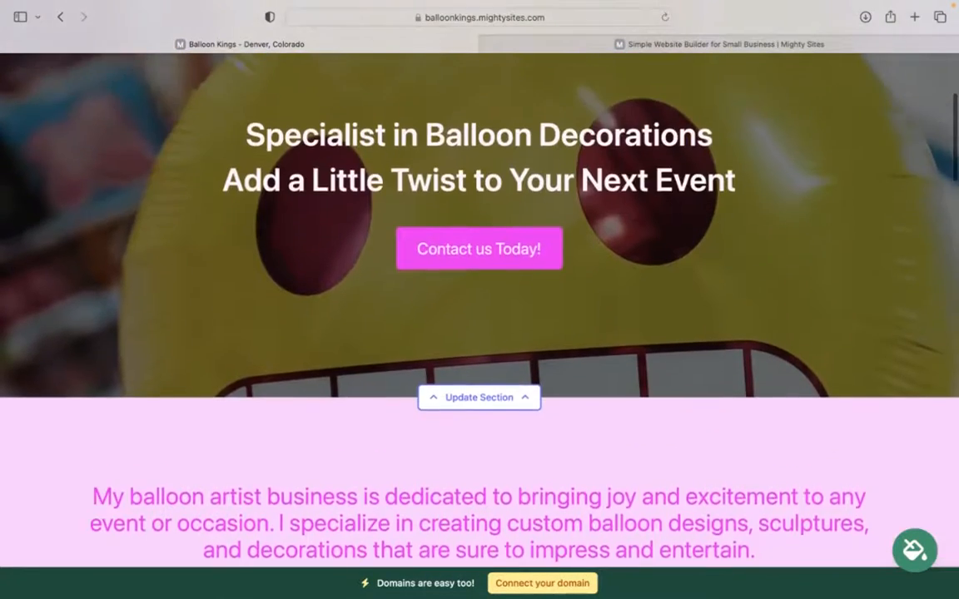
{"action": "scroll", "coordinate": [479, 283], "scroll_direction": "up", "scroll_amount": 3}
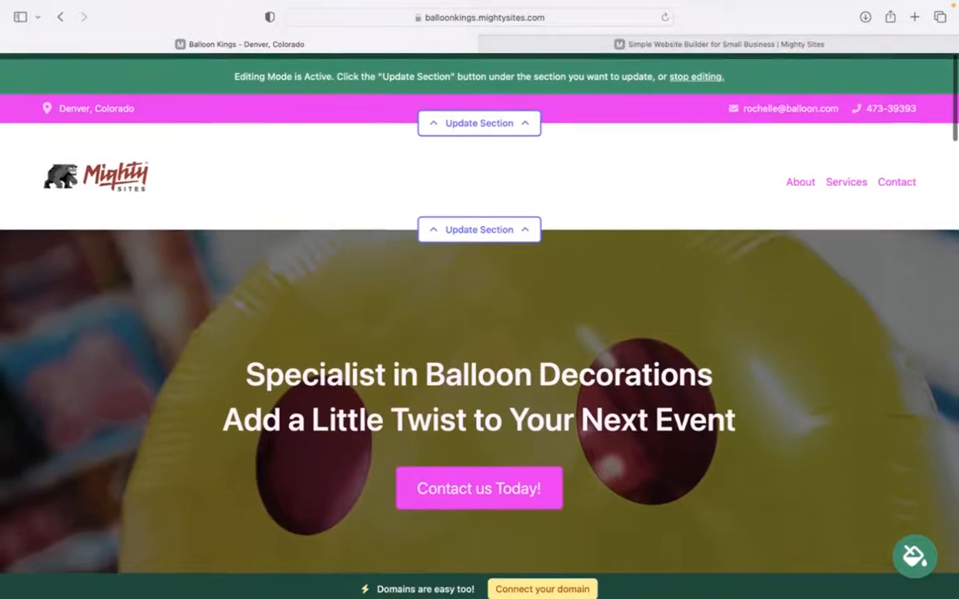
{"action": "scroll", "coordinate": [738, 318], "scroll_direction": "down", "scroll_amount": 10}
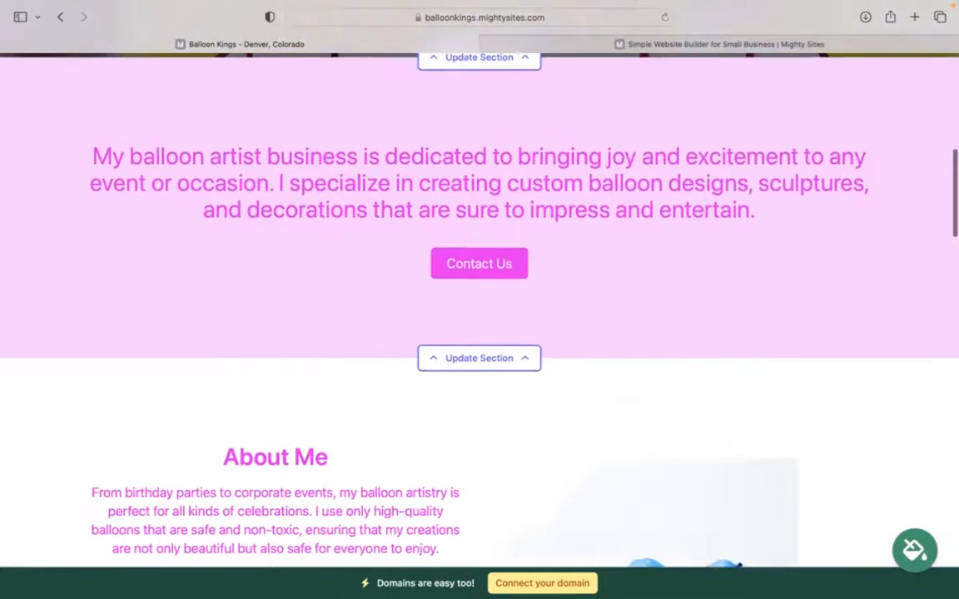
{"action": "scroll", "coordinate": [737, 317], "scroll_direction": "down", "scroll_amount": 8}
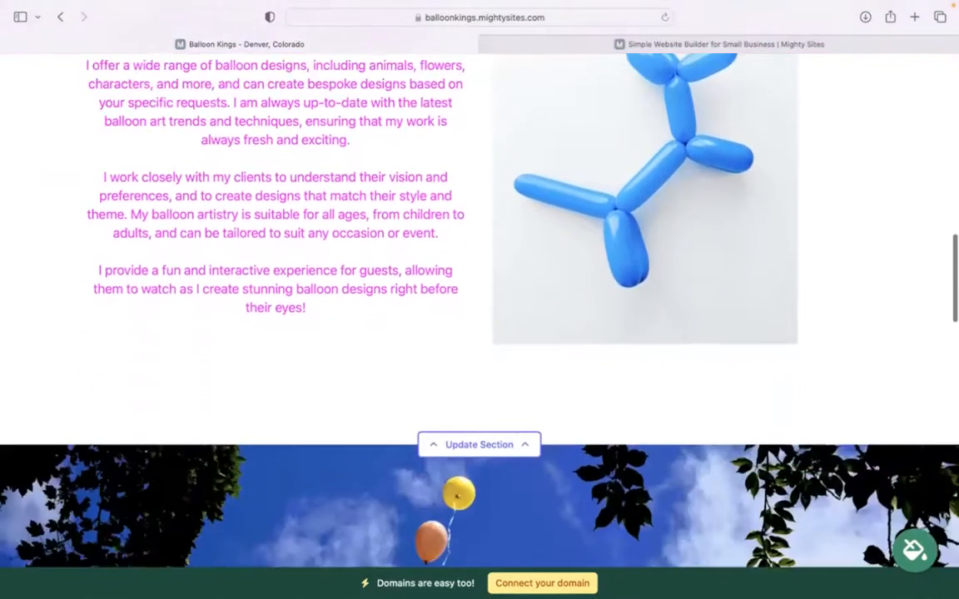
{"action": "scroll", "coordinate": [480, 316], "scroll_direction": "down", "scroll_amount": 1}
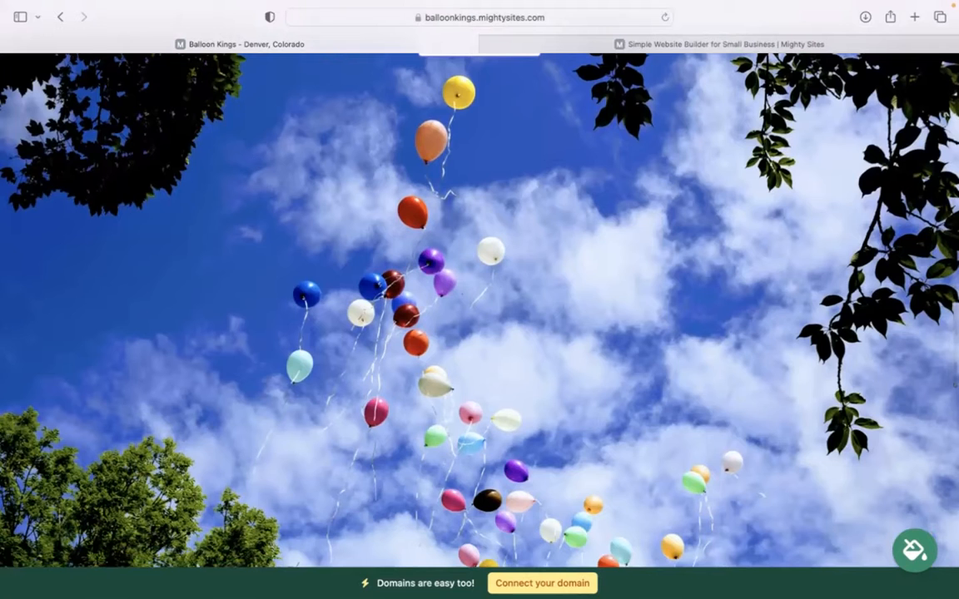